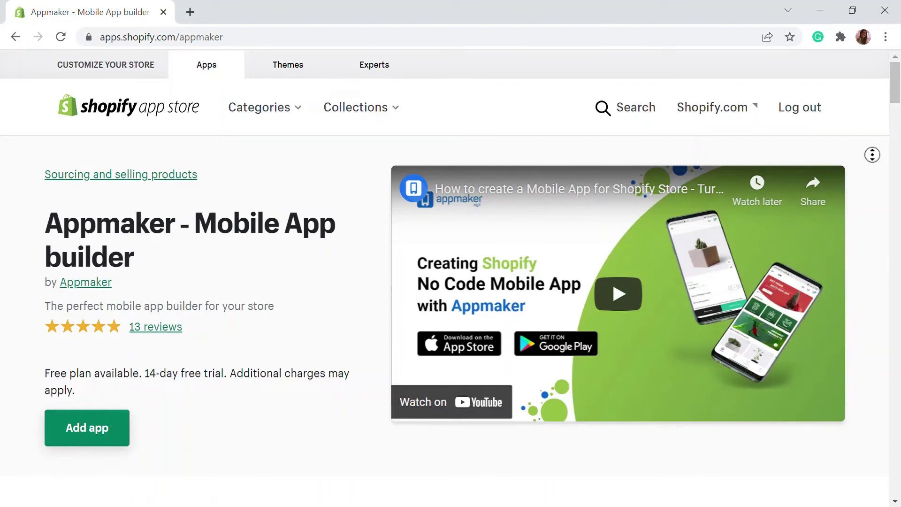
Bring up the Data Export Reports listing ($10/month, 15-day free trial) and request to add it
scroll(867, 172, down, 2)
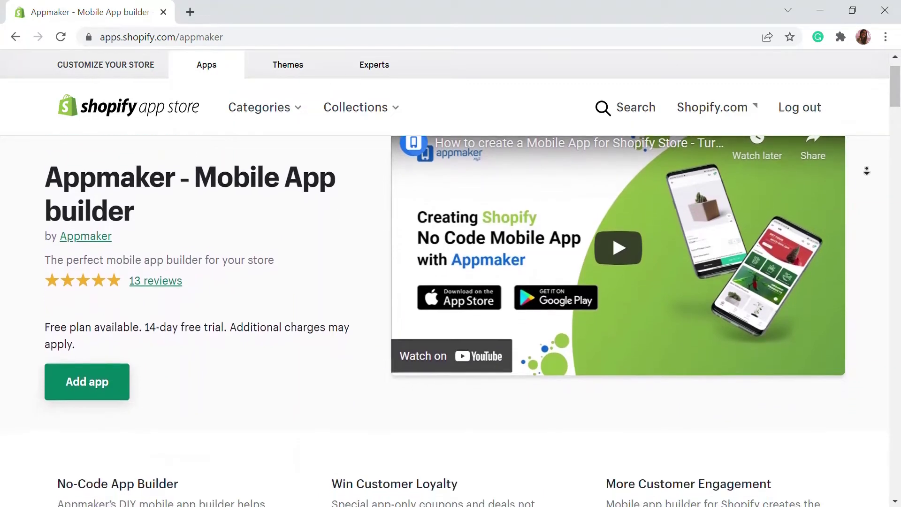
scroll(867, 171, down, 2)
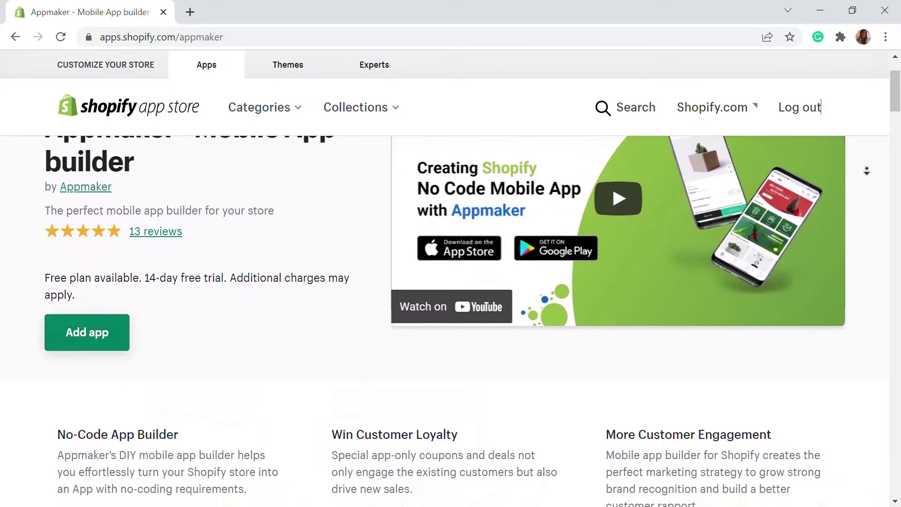
scroll(867, 171, down, 2)
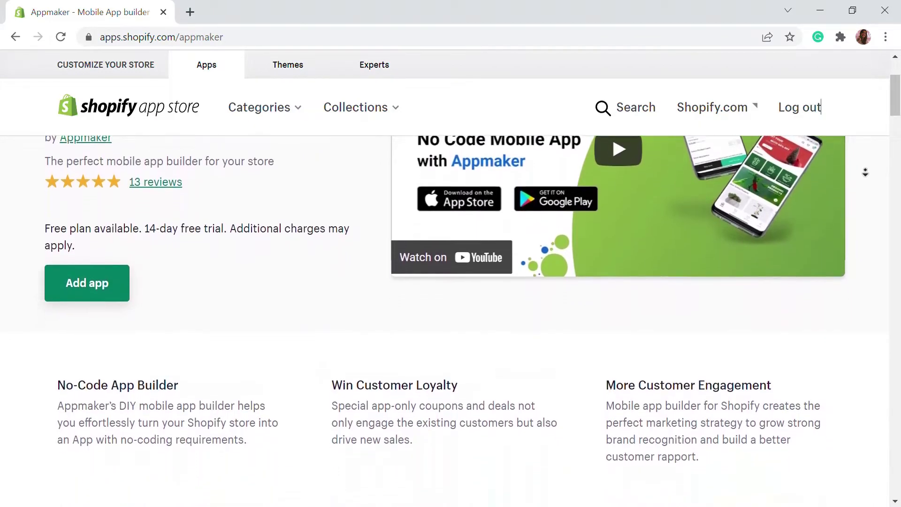
scroll(865, 172, down, 4)
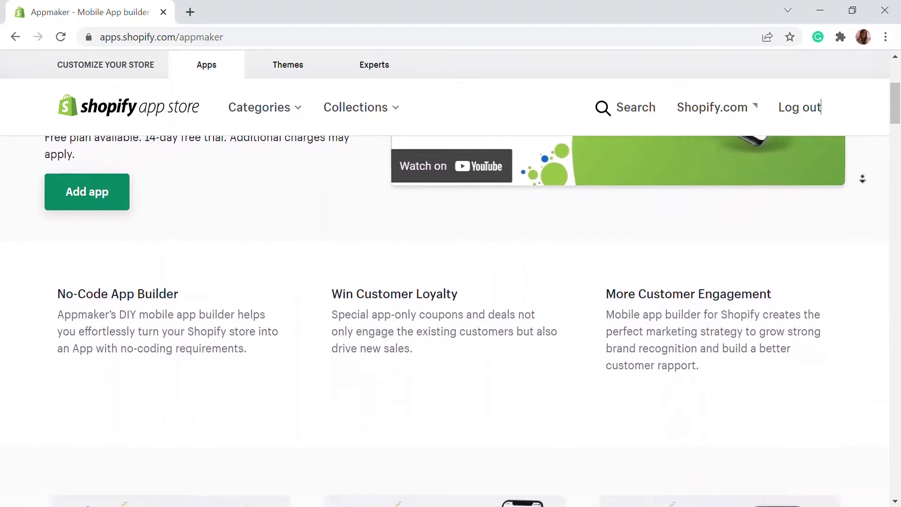
scroll(862, 178, down, 4)
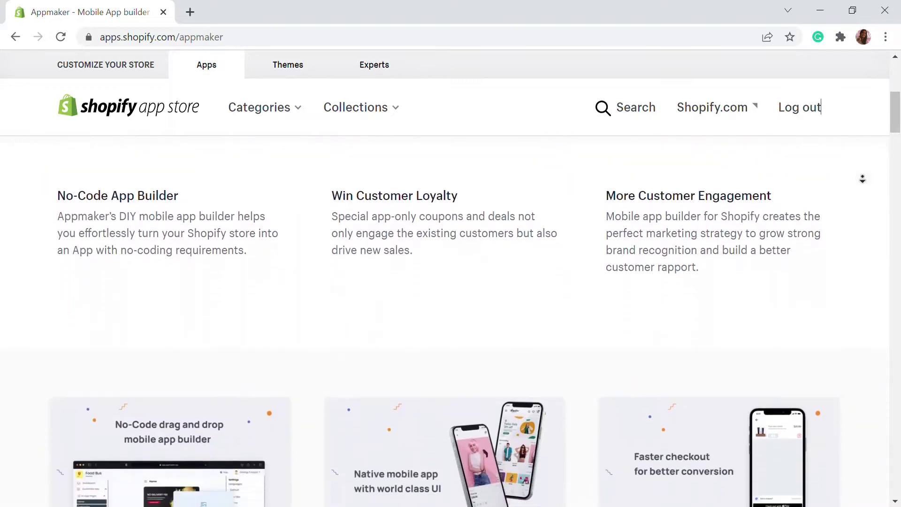
scroll(862, 179, down, 4)
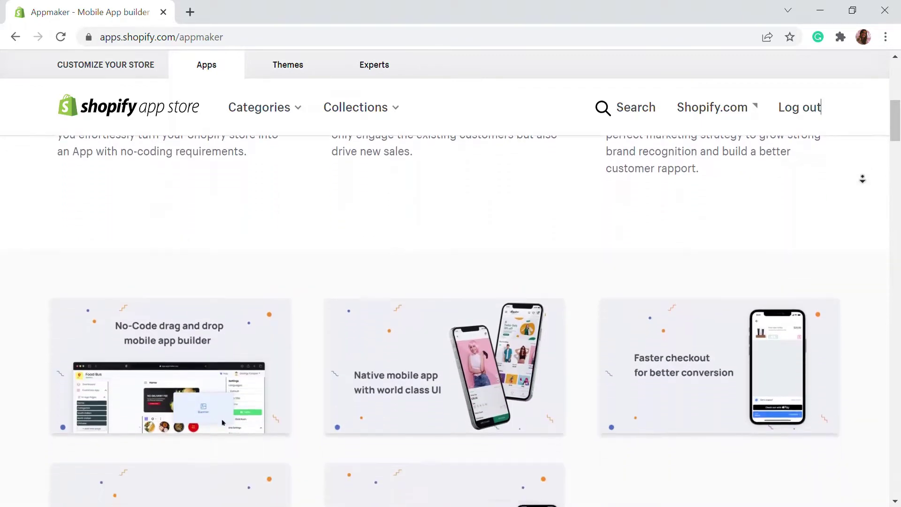
scroll(862, 178, down, 4)
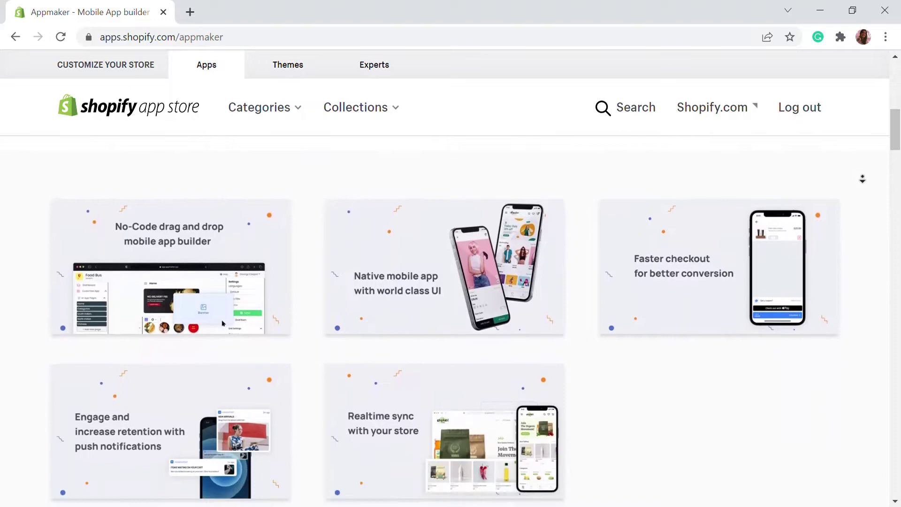
scroll(863, 179, down, 2)
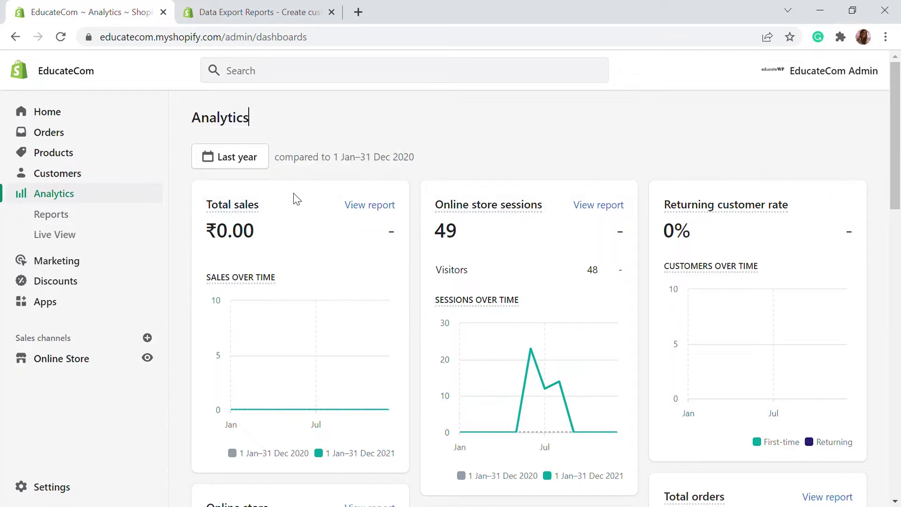
scroll(851, 132, down, 2)
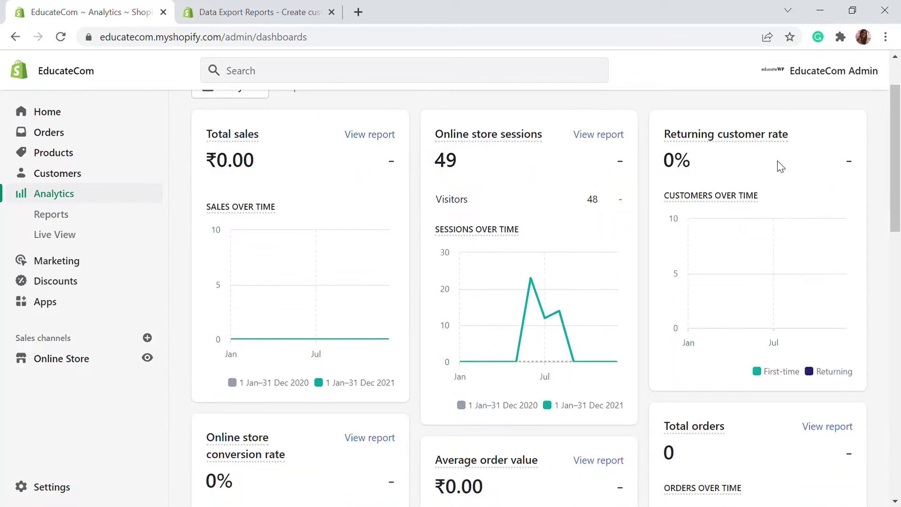
scroll(779, 164, down, 5)
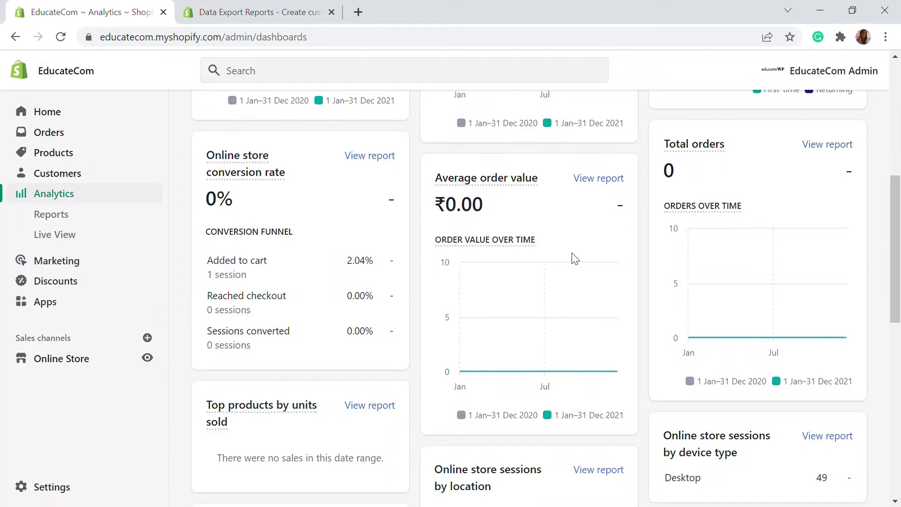
scroll(545, 292, down, 9)
scroll(693, 281, up, 7)
scroll(693, 281, up, 6)
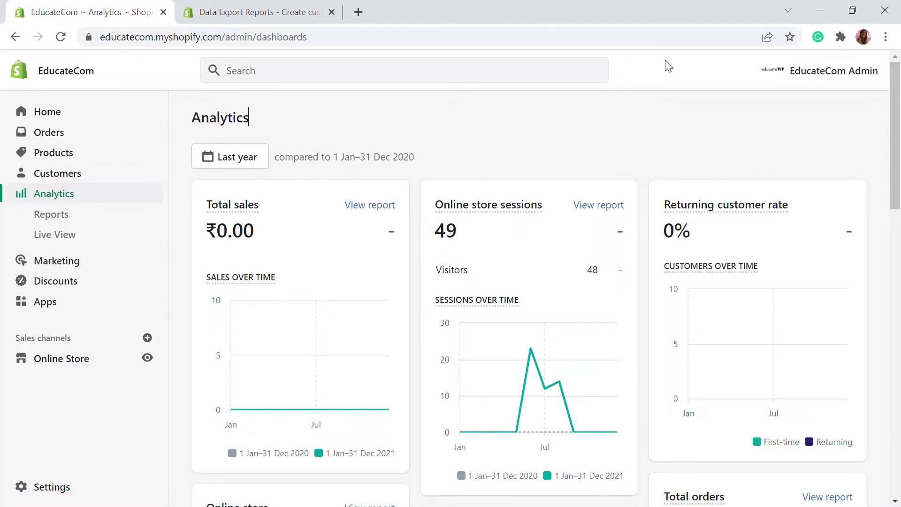
click(270, 14)
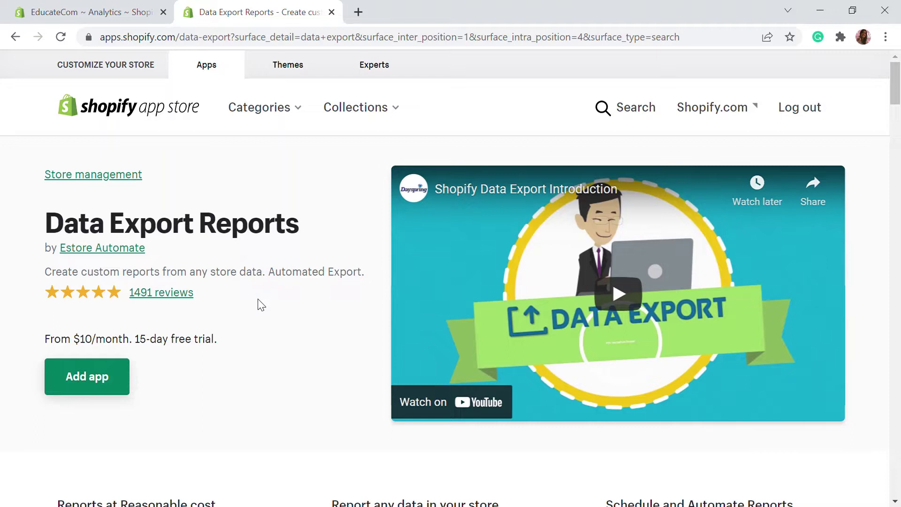
click(108, 389)
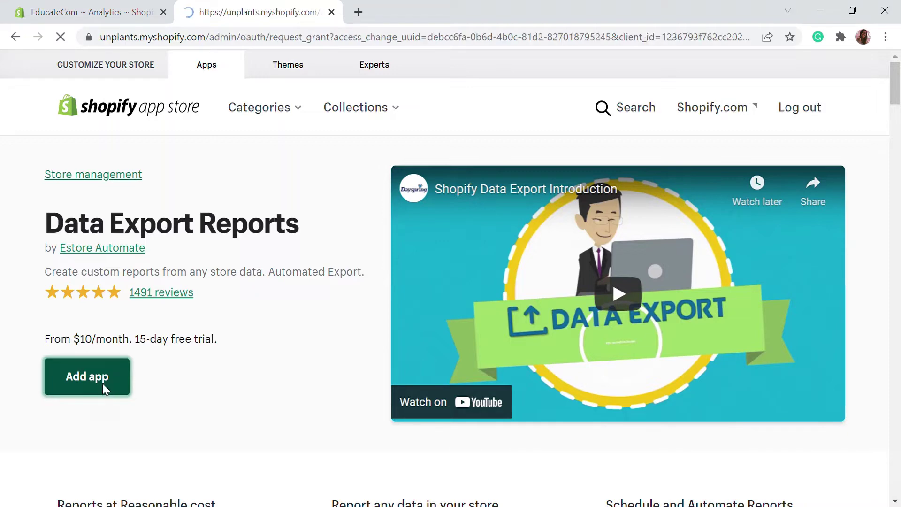
Accept the permissions at the bottom of the authorization page and install Data Export Reports
scroll(644, 392, down, 10)
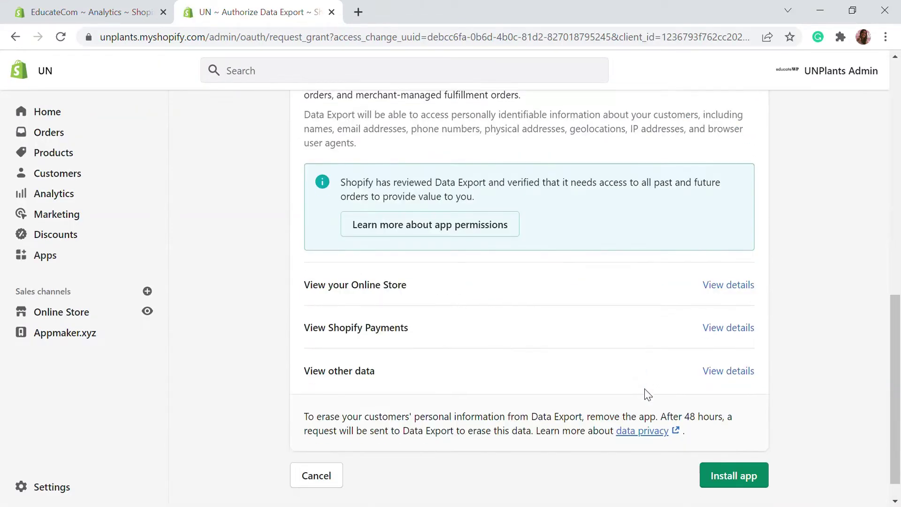
click(728, 446)
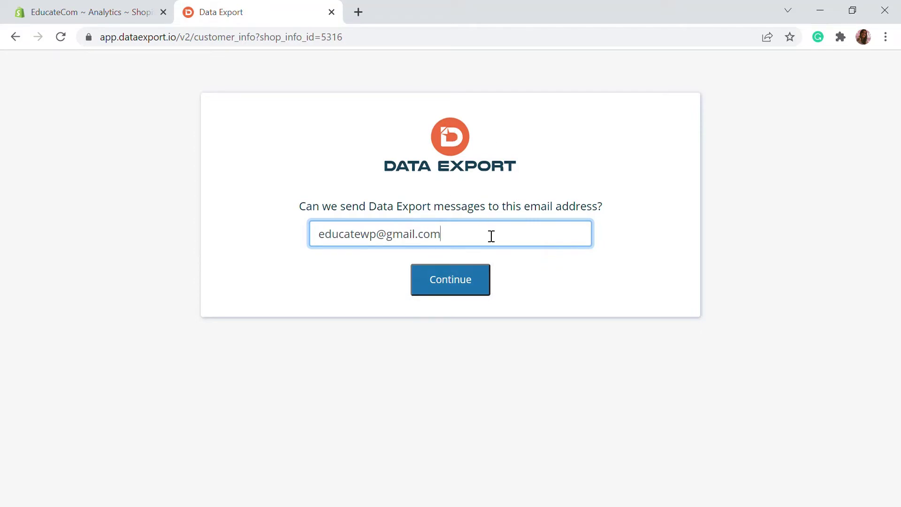
Confirm the store's contact e-mail, then step through and complete the welcome tour
click(469, 292)
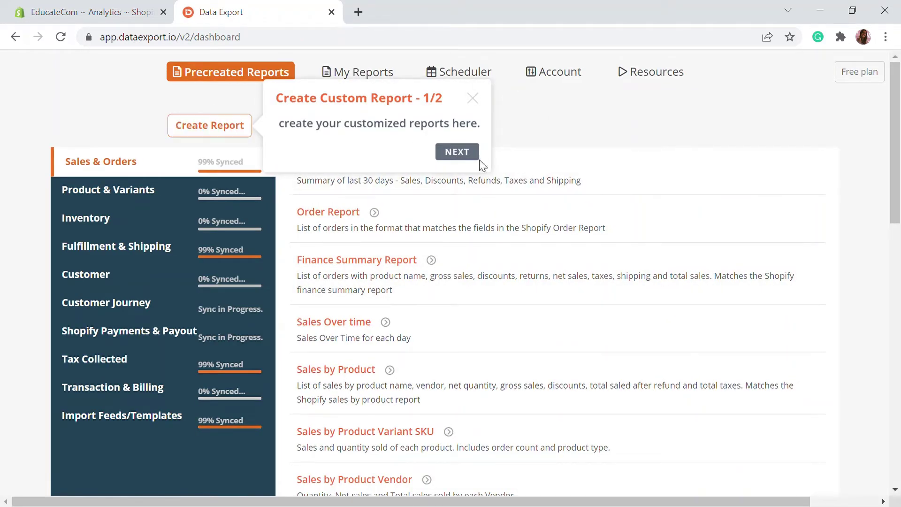
click(458, 152)
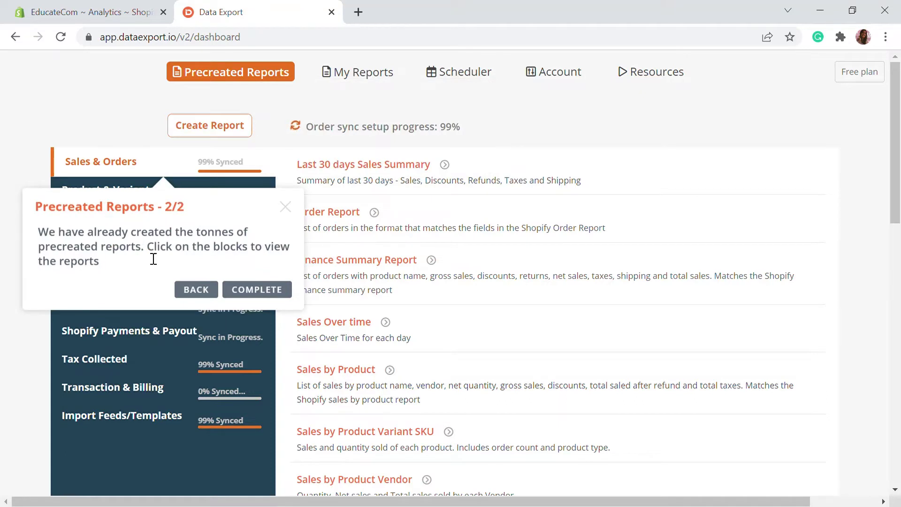
click(258, 288)
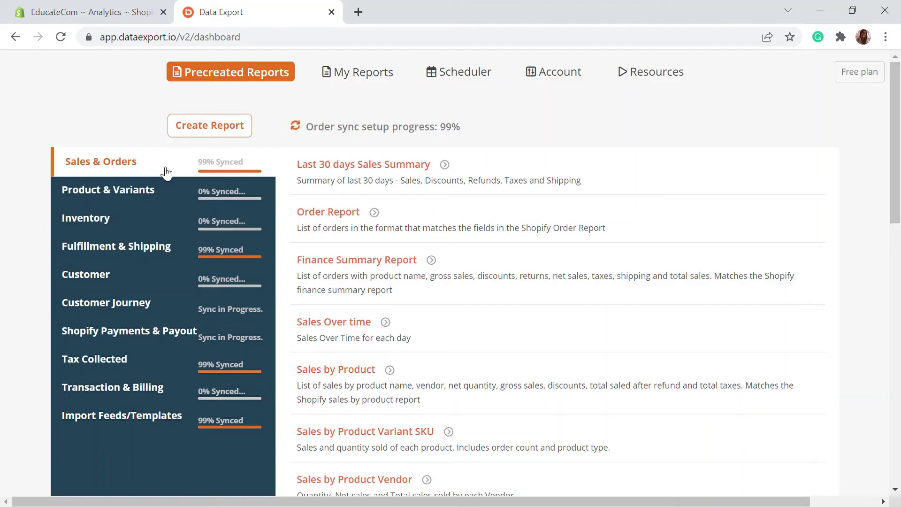
scroll(415, 287, down, 8)
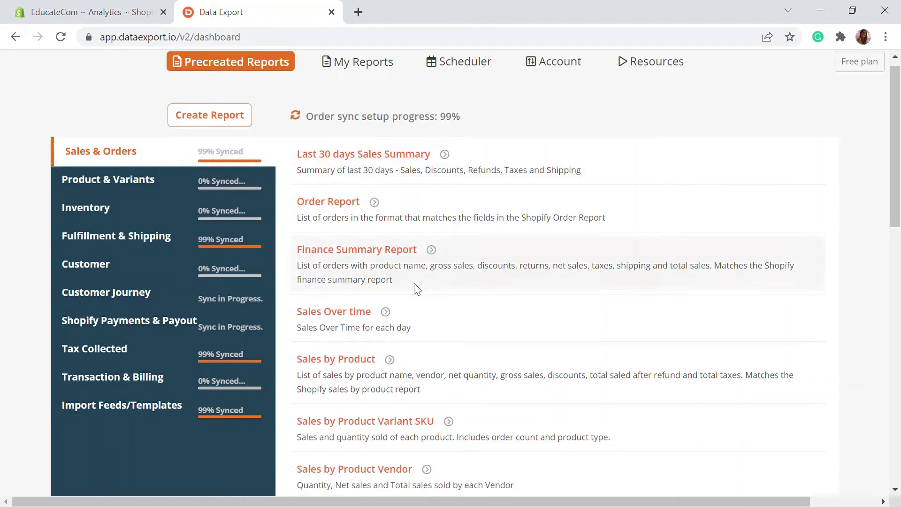
scroll(413, 282, down, 7)
scroll(378, 287, up, 15)
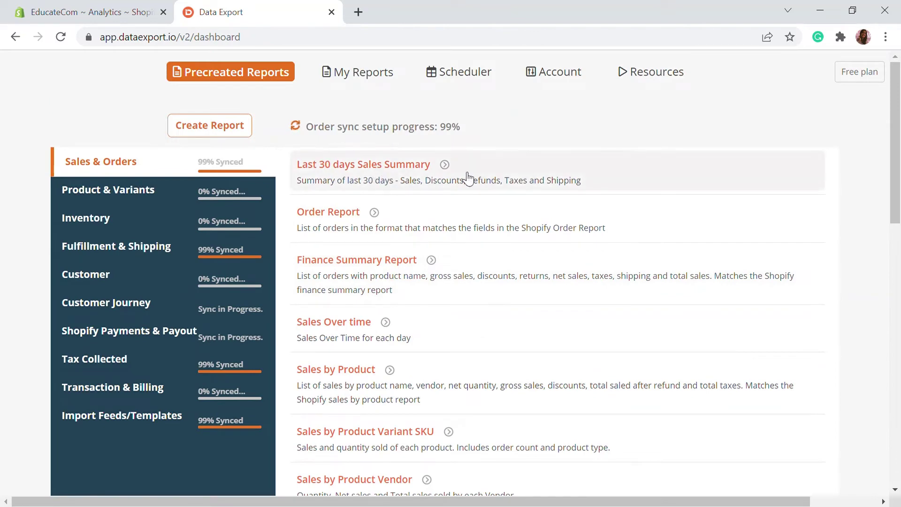
scroll(467, 178, down, 6)
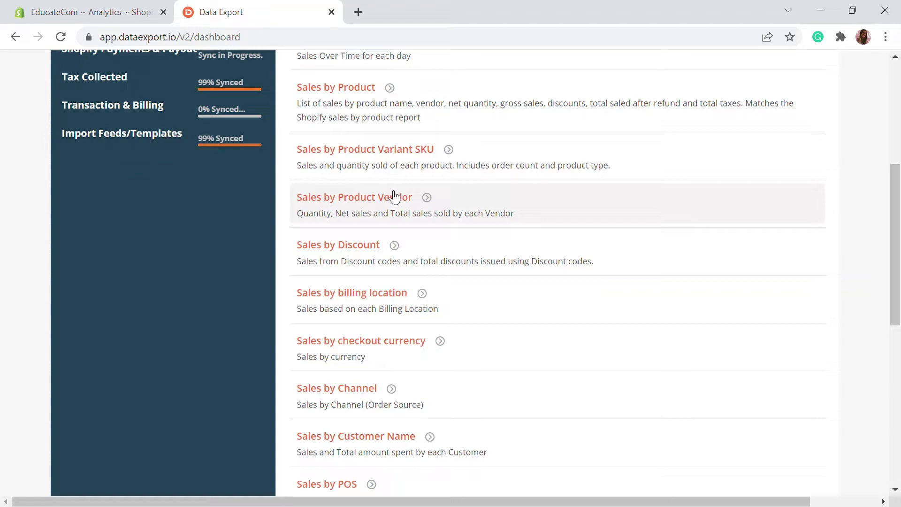
scroll(394, 161, down, 3)
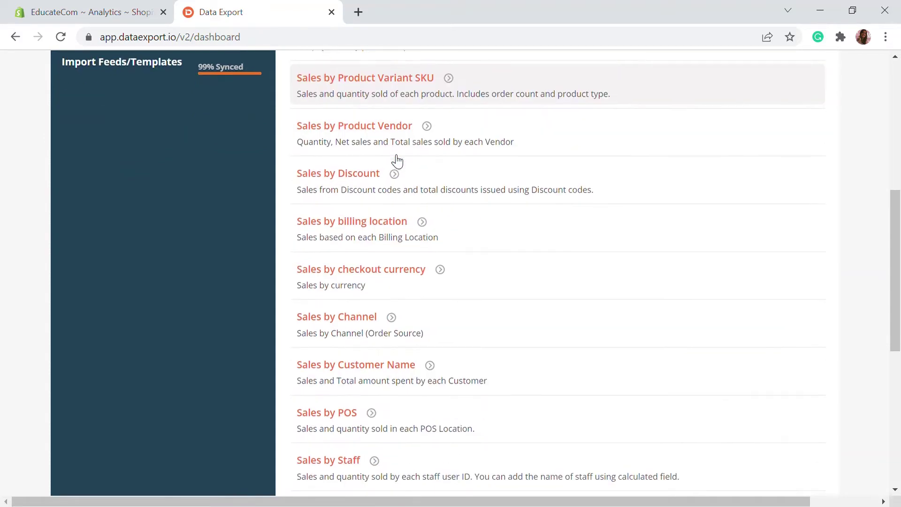
scroll(376, 161, down, 3)
scroll(383, 236, up, 12)
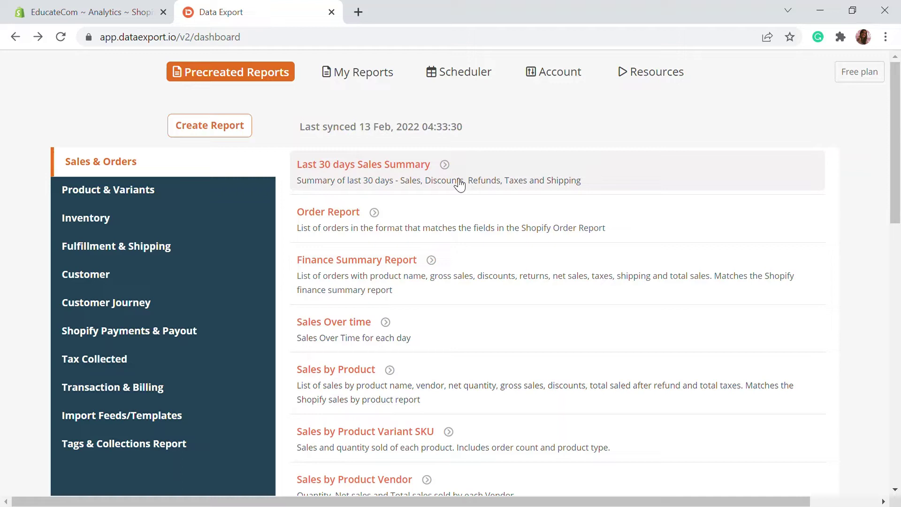
Open the Last 30 days Sales Summary from the Precreated Reports list
click(422, 165)
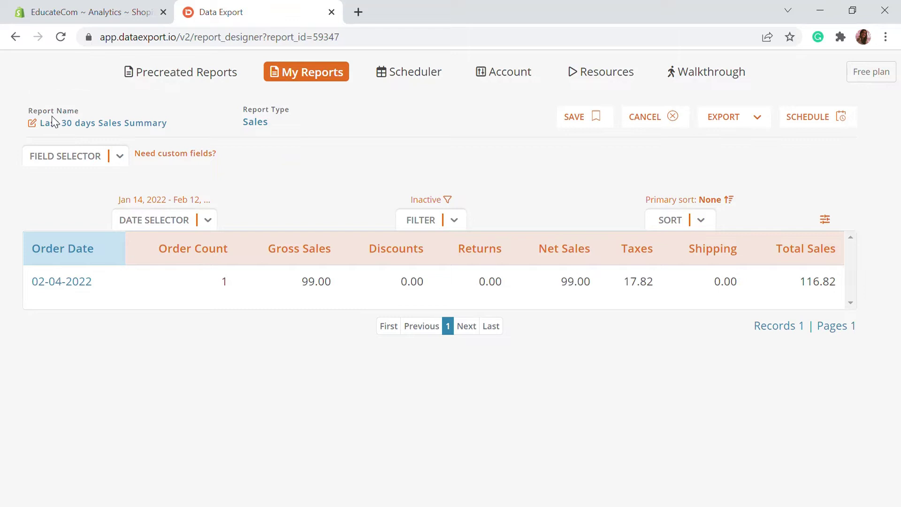
Replace 'Last 30 days' with 'January' in the report name and save it
click(105, 132)
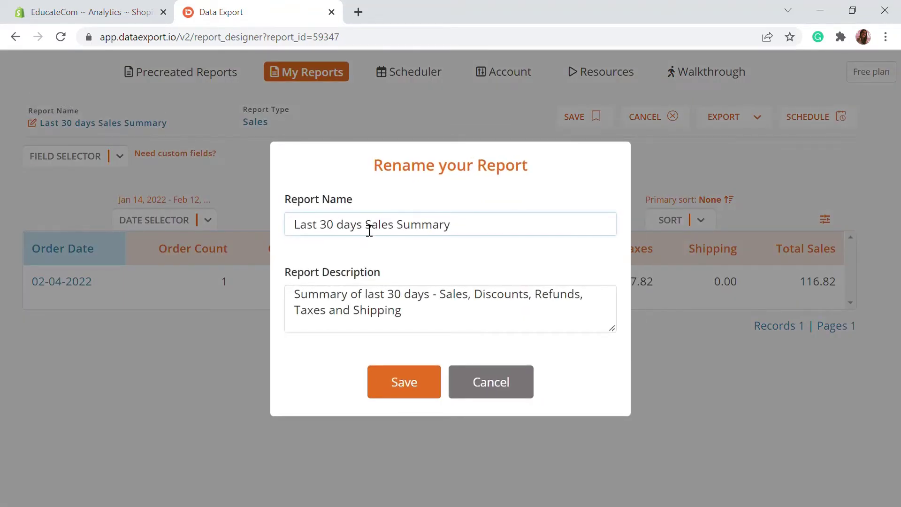
drag(362, 229, 215, 180)
key(BackSpace)
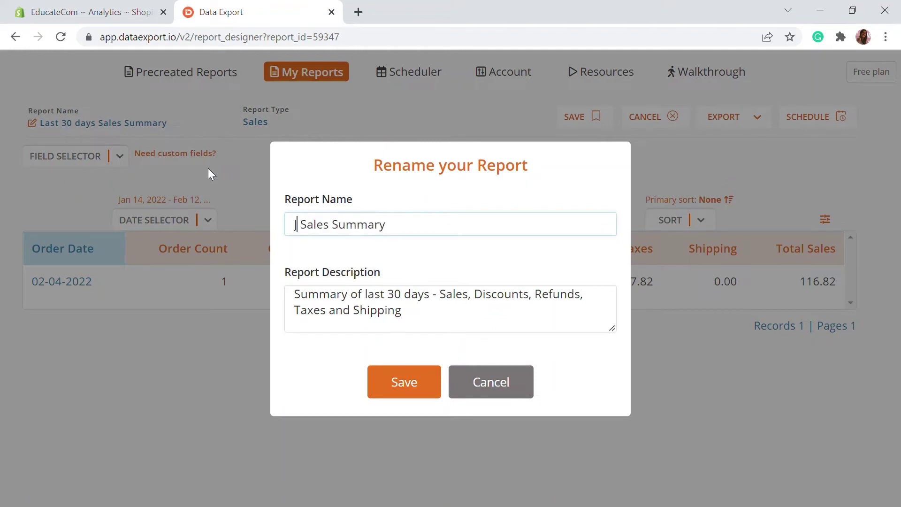
text(Kan)
key(BackSpace)
key(BackSpace)
key(BackSpace)
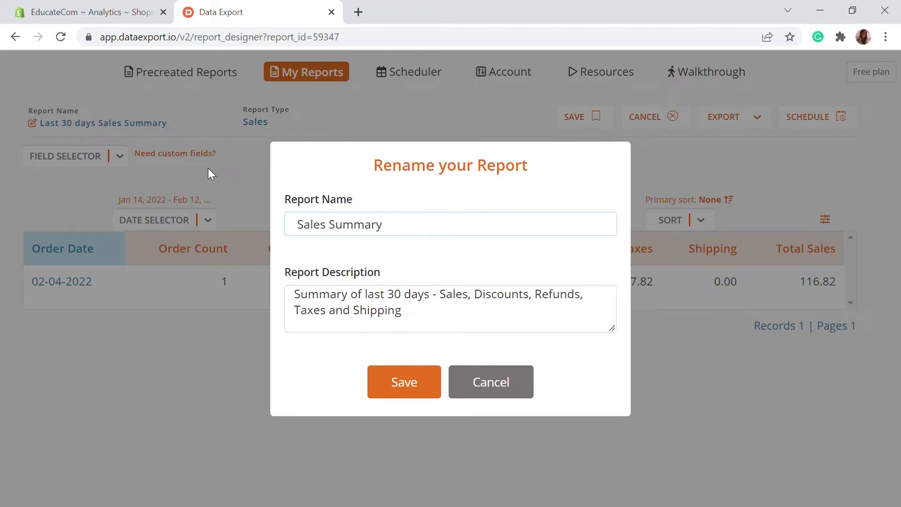
text(Kan)
key(BackSpace)
key(BackSpace)
key(BackSpace)
text(January)
key(Home)
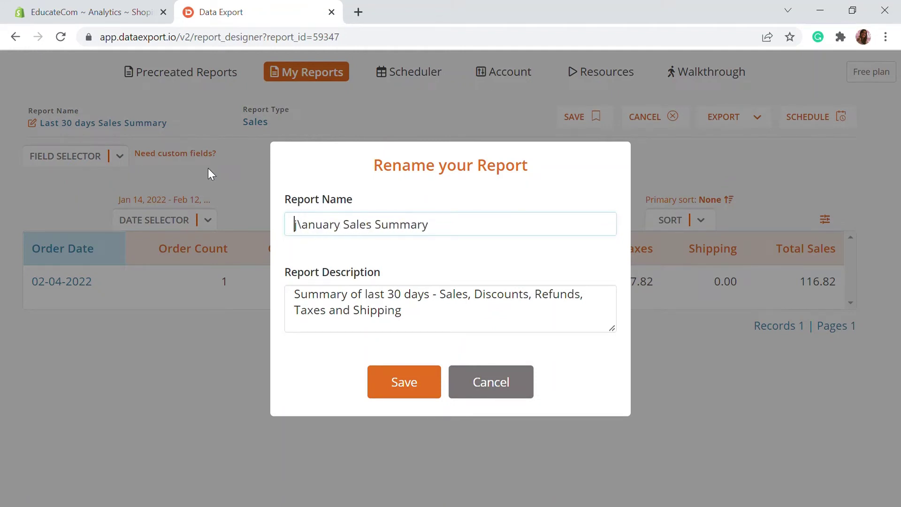
click(404, 387)
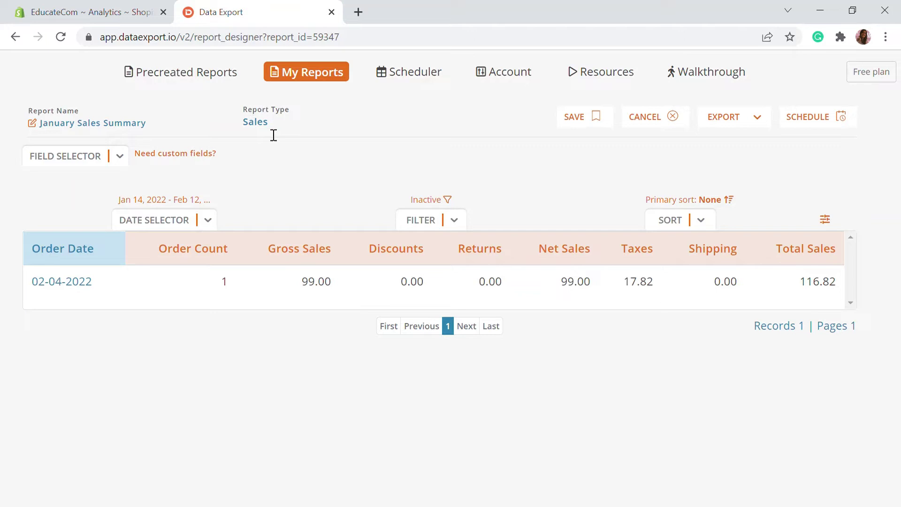
Remove the Discounts and Returns columns in the Field Selector
click(92, 157)
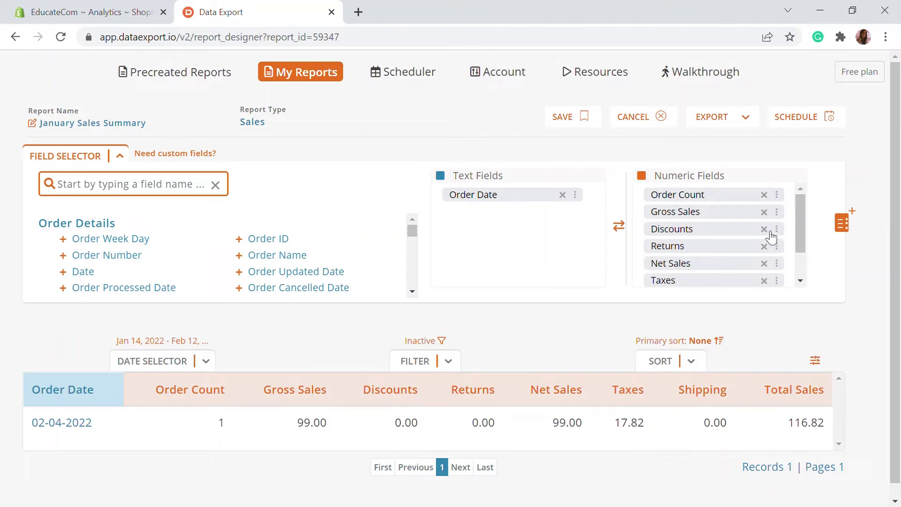
click(765, 229)
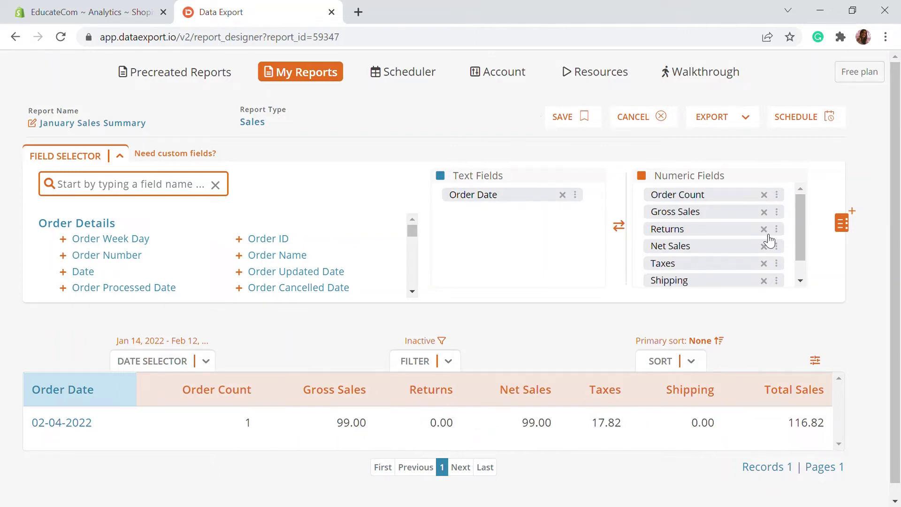
click(764, 230)
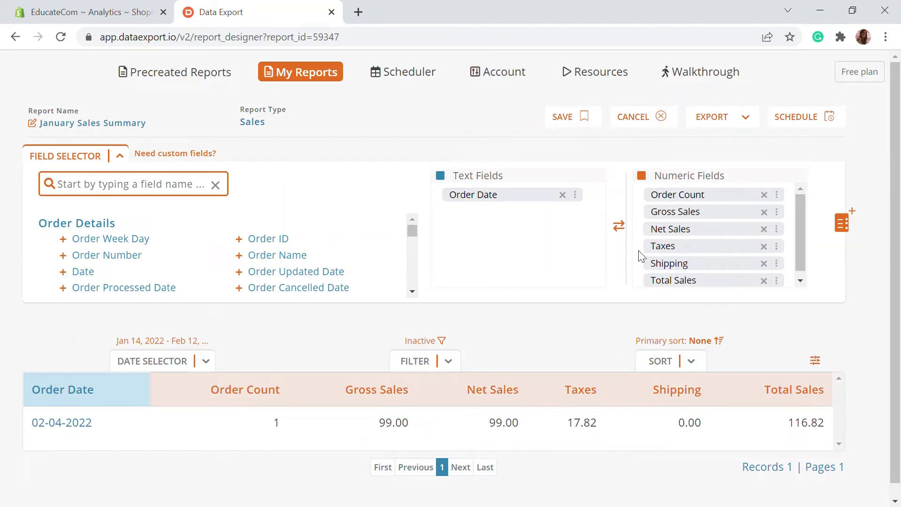
Add an Order ID column as a text field placed after Order Date
scroll(314, 250, down, 3)
scroll(312, 256, up, 3)
click(247, 240)
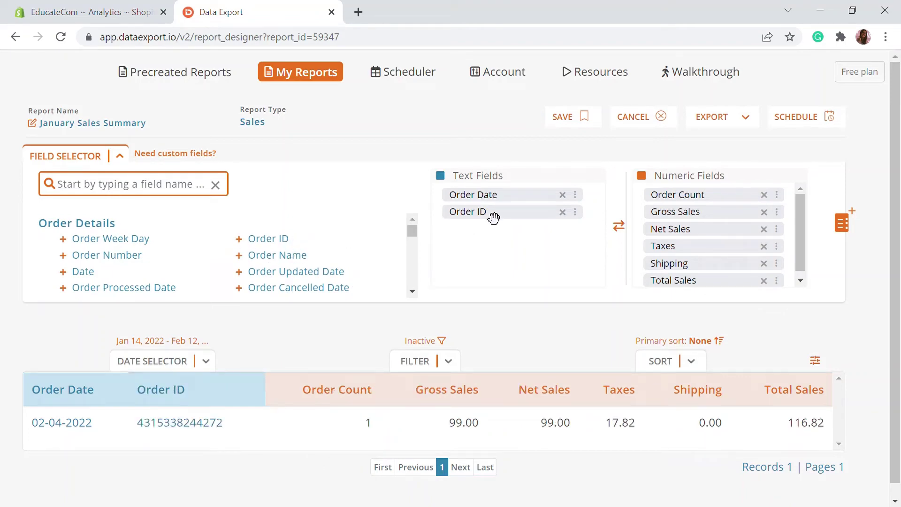
drag(521, 214, 712, 222)
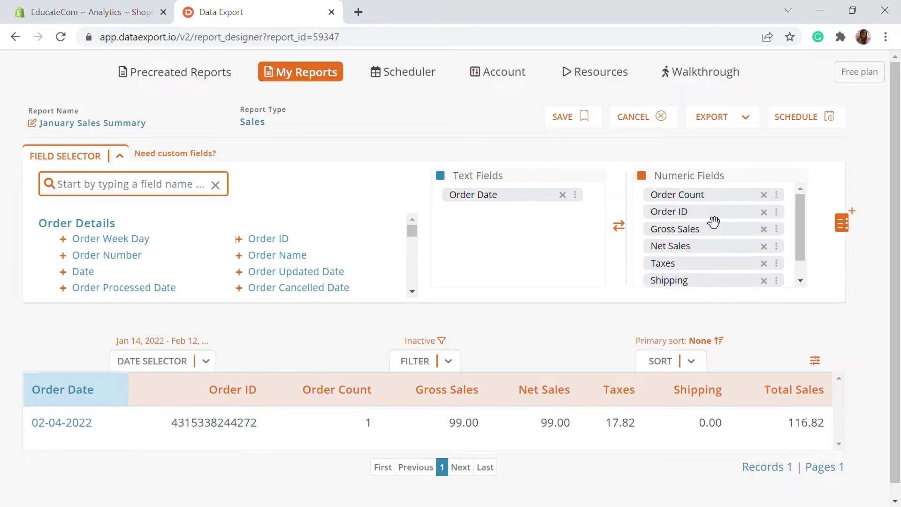
drag(774, 210, 550, 230)
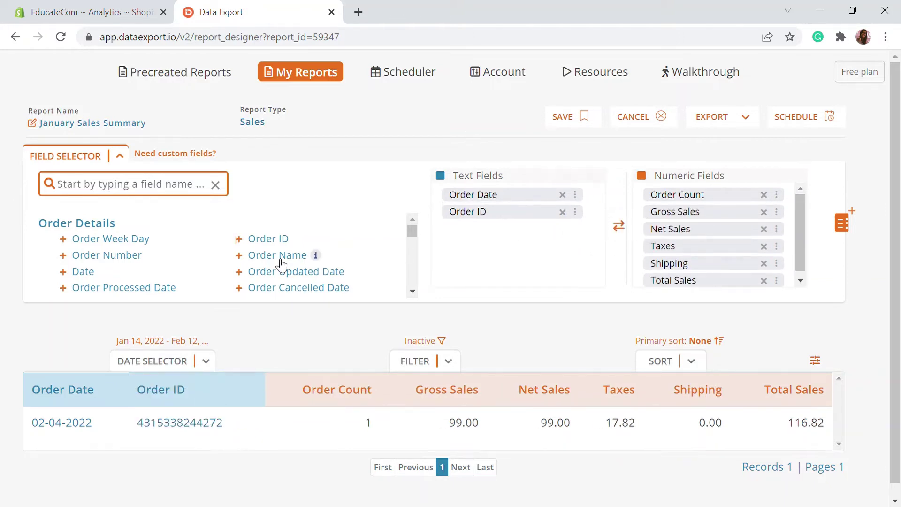
scroll(140, 268, down, 2)
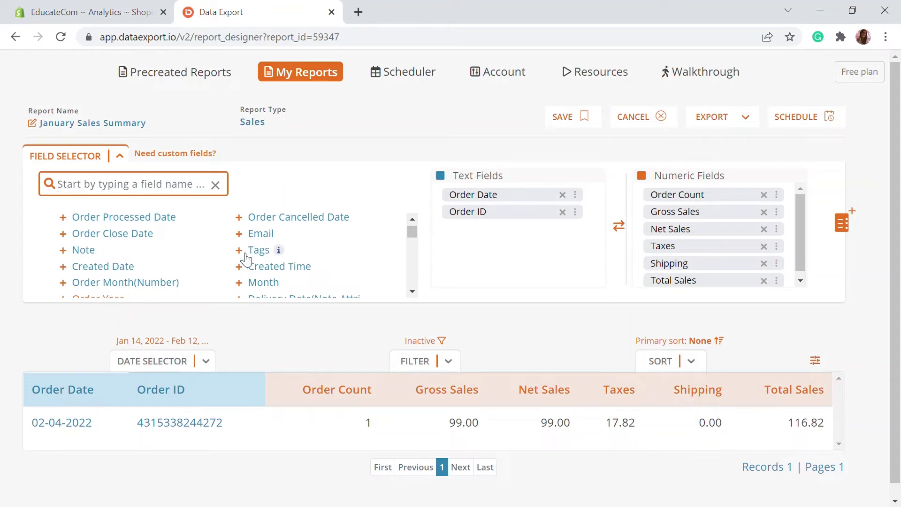
scroll(266, 246, down, 1)
scroll(266, 246, down, 3)
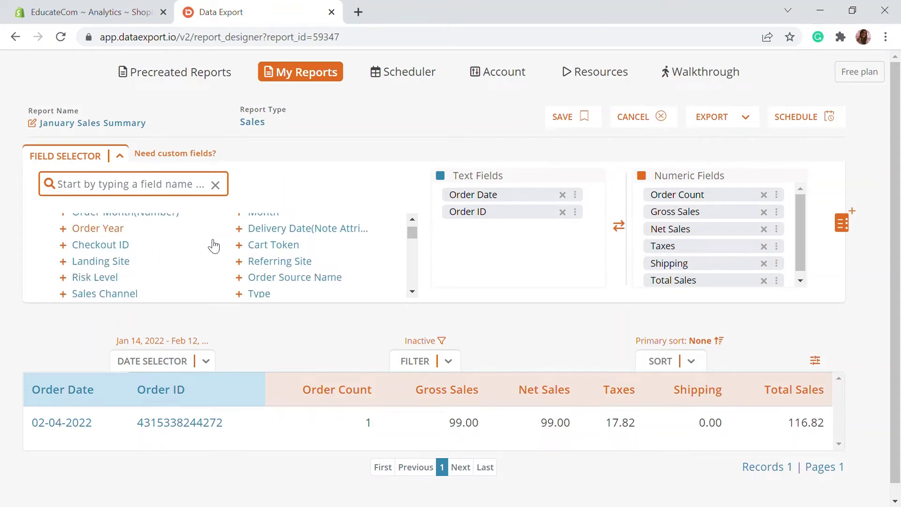
scroll(265, 277, down, 4)
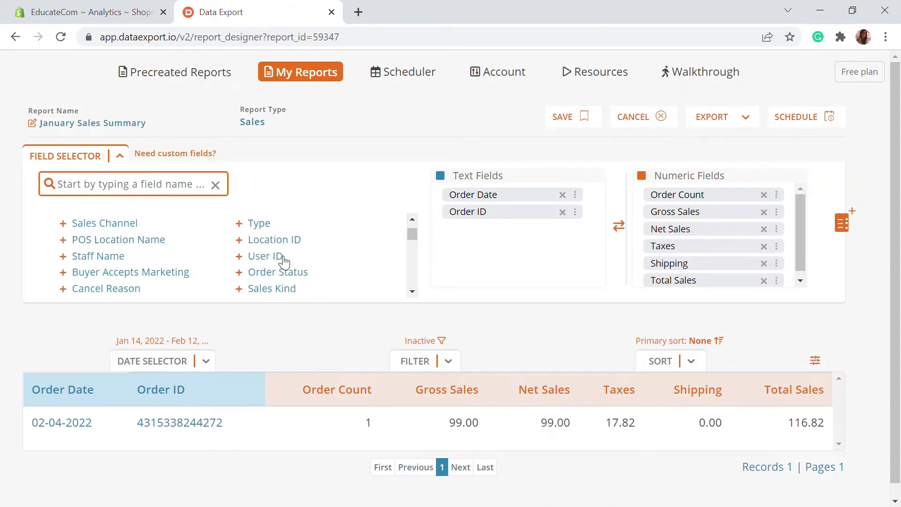
scroll(281, 259, down, 4)
scroll(244, 280, down, 4)
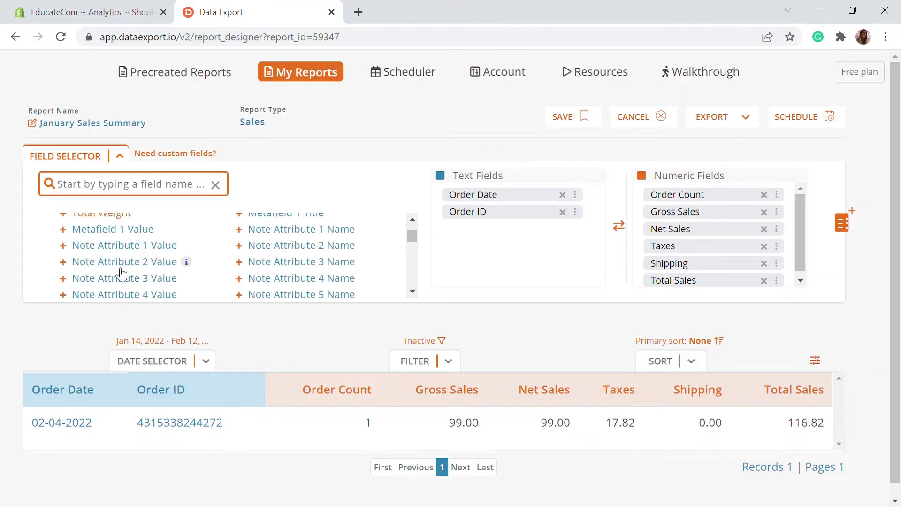
scroll(169, 240, down, 5)
scroll(281, 247, down, 3)
scroll(99, 270, up, 4)
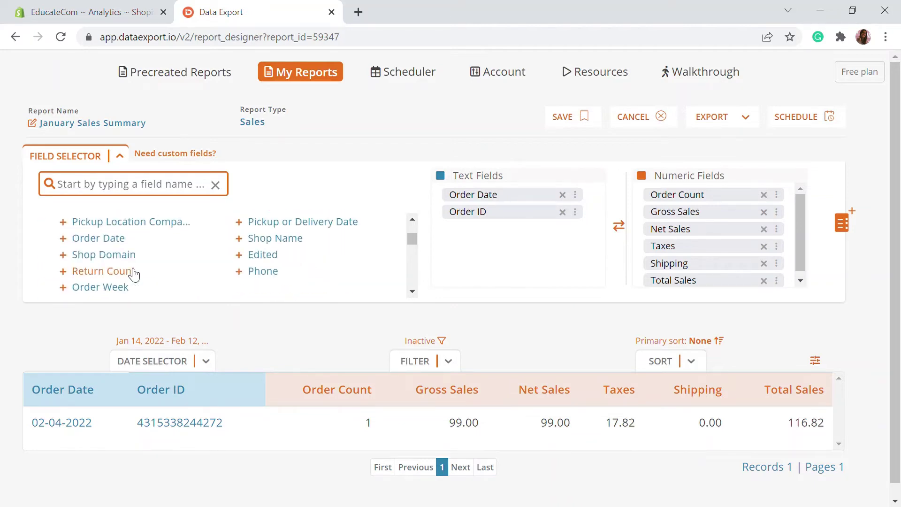
scroll(211, 281, down, 4)
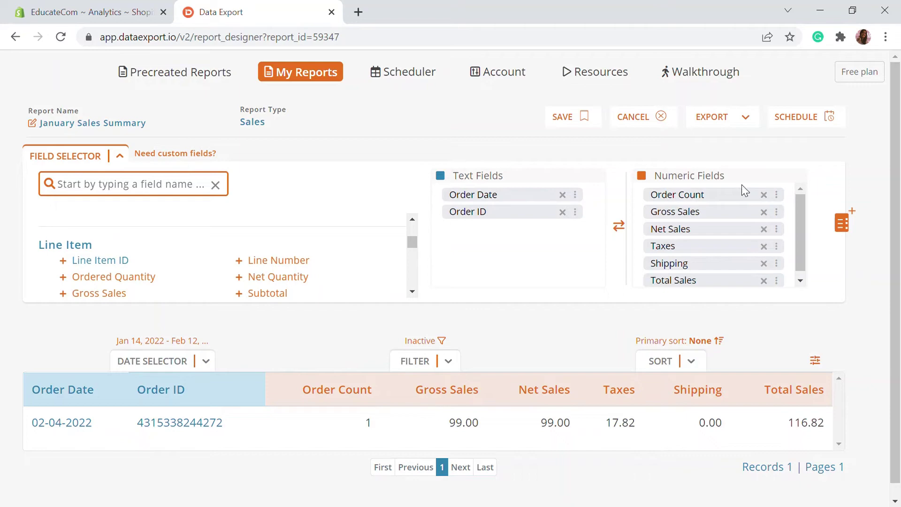
Close the Field Selector and review the Last 30 days range (2022-01-14 to 2022-02-12) unchanged
click(117, 156)
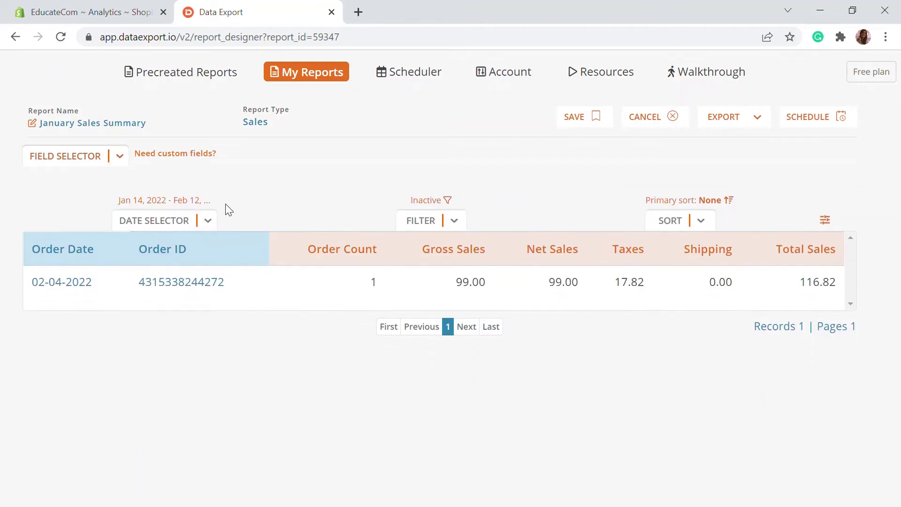
click(170, 230)
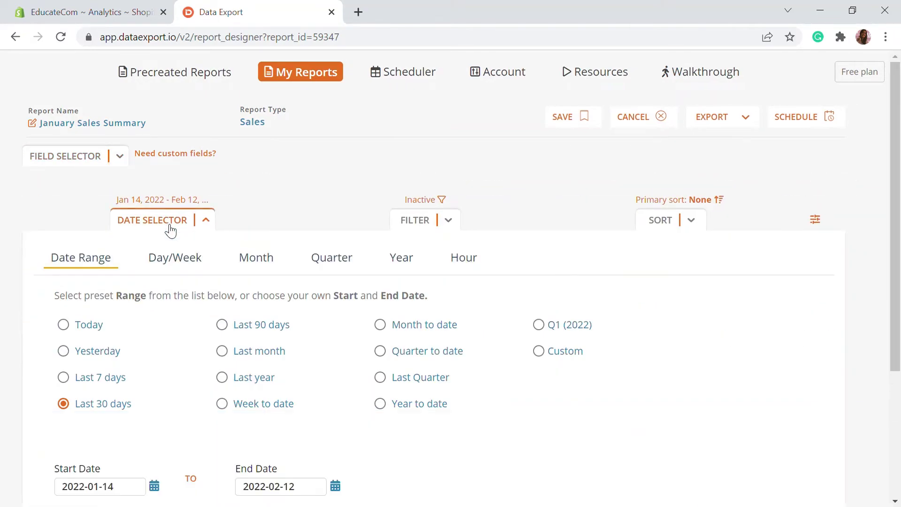
scroll(147, 272, down, 2)
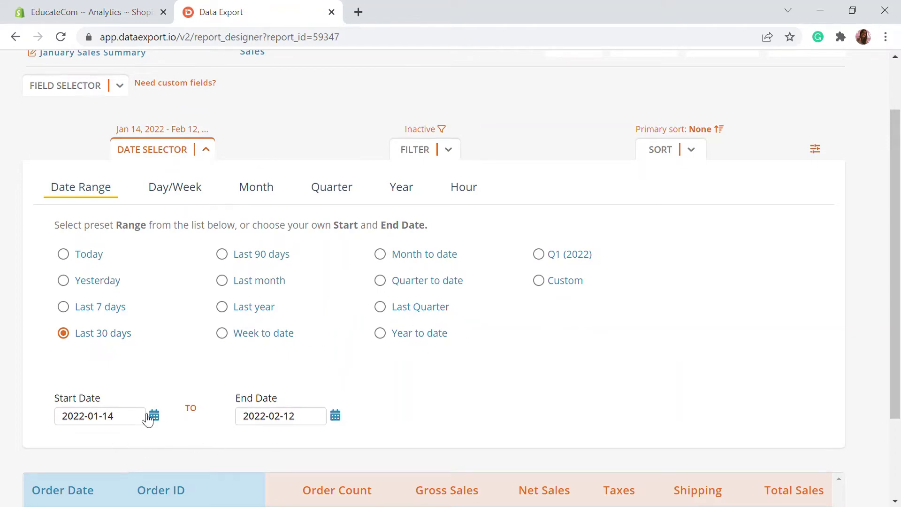
scroll(362, 322, down, 2)
scroll(282, 300, up, 4)
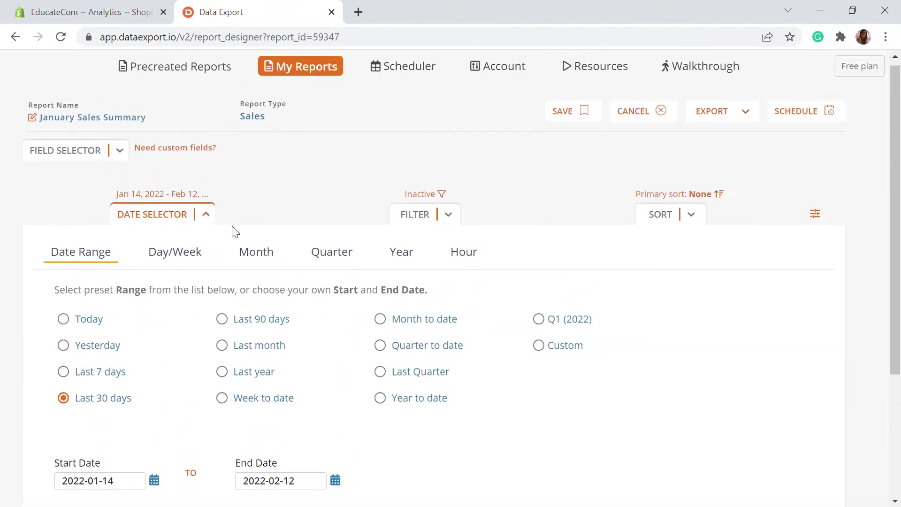
click(169, 224)
Apply a test filter of Total Sales greater than 200, which returns no records
click(419, 229)
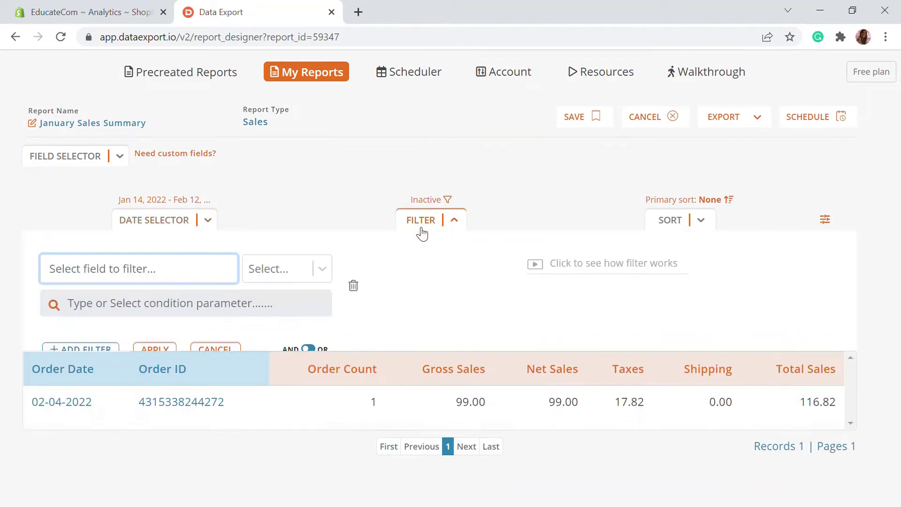
scroll(407, 248, down, 1)
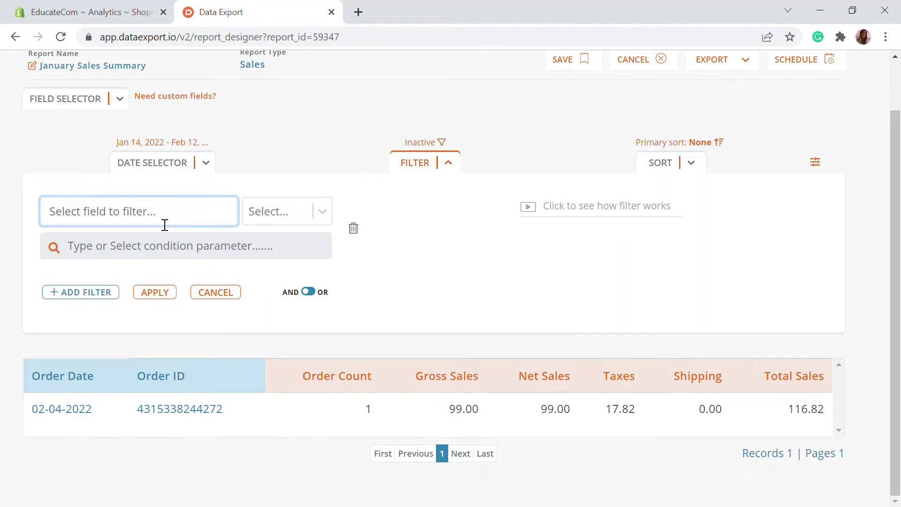
click(137, 220)
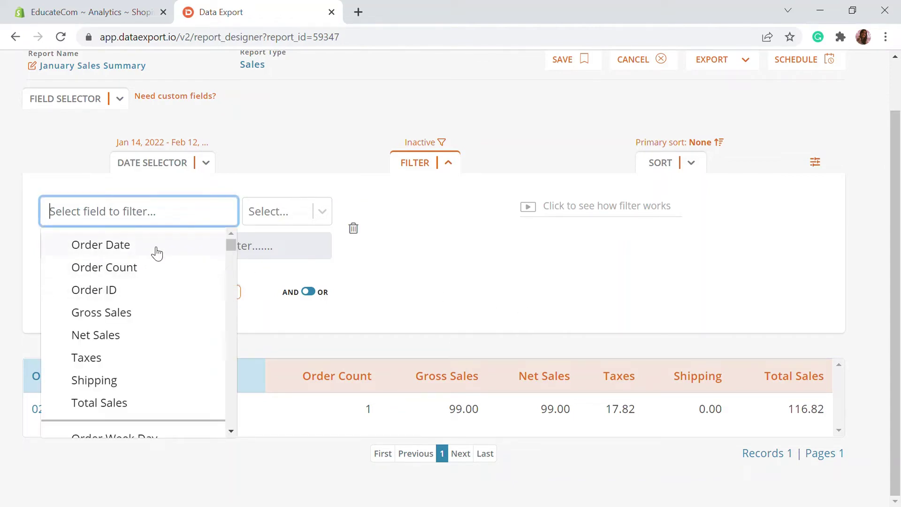
scroll(151, 366, down, 2)
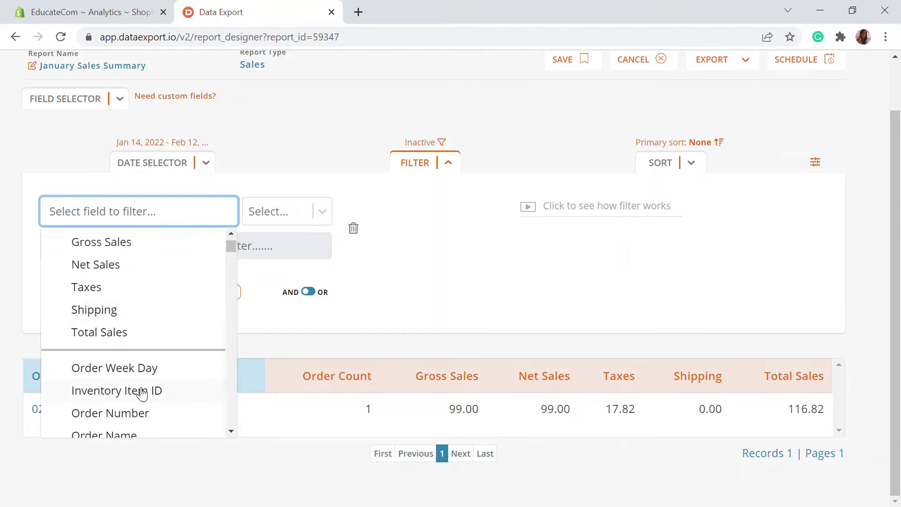
click(125, 335)
click(270, 212)
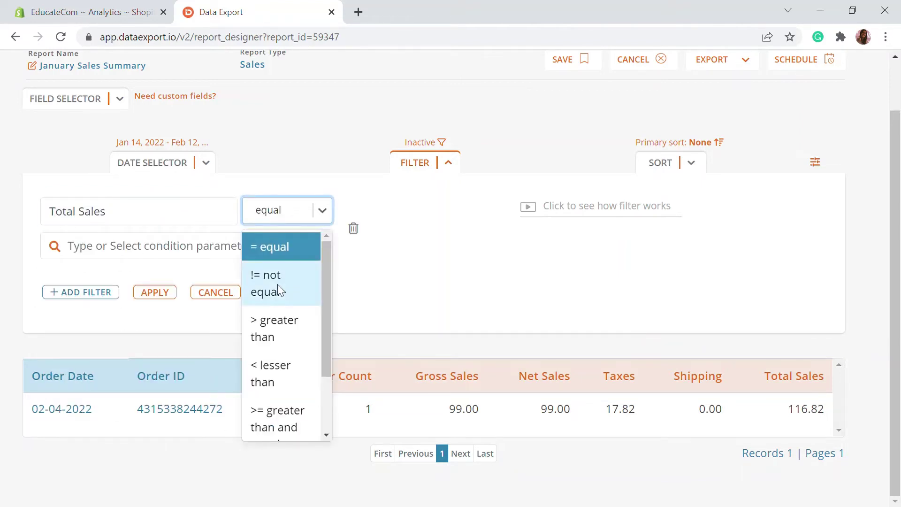
click(282, 334)
click(199, 245)
text(2000)
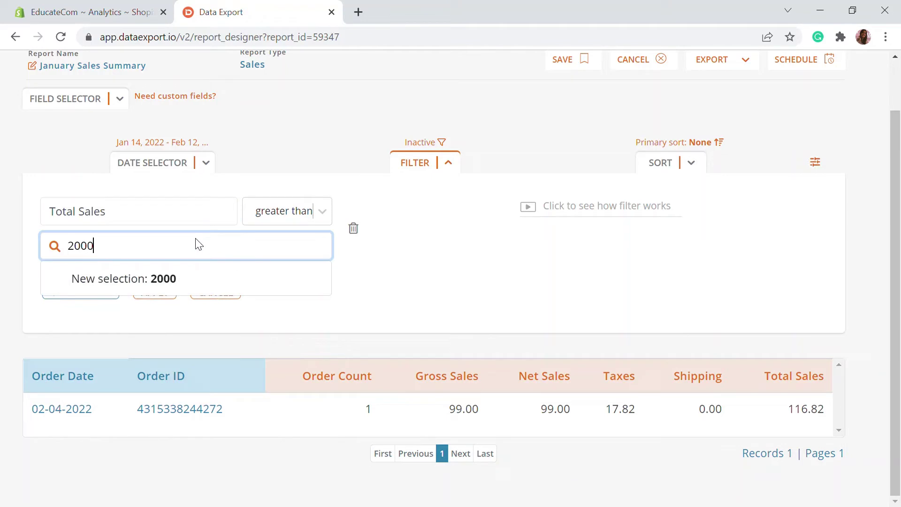
key(BackSpace)
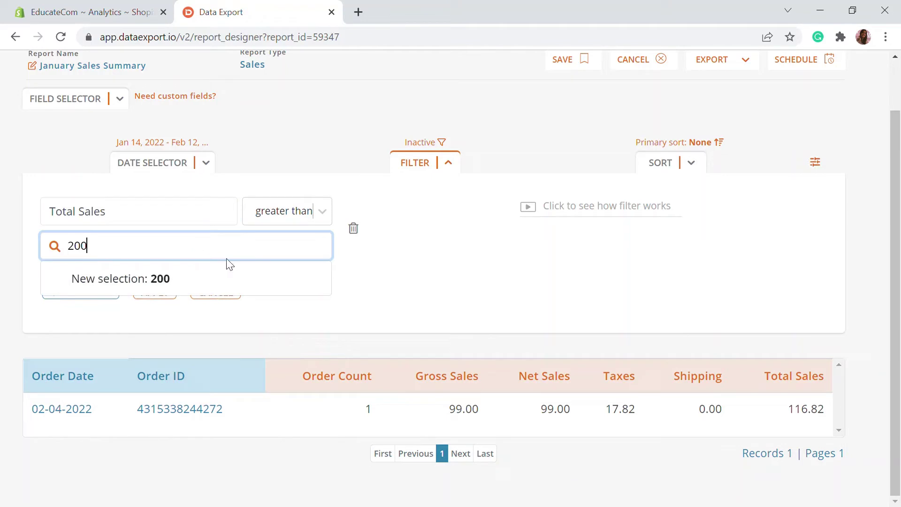
click(197, 287)
click(156, 292)
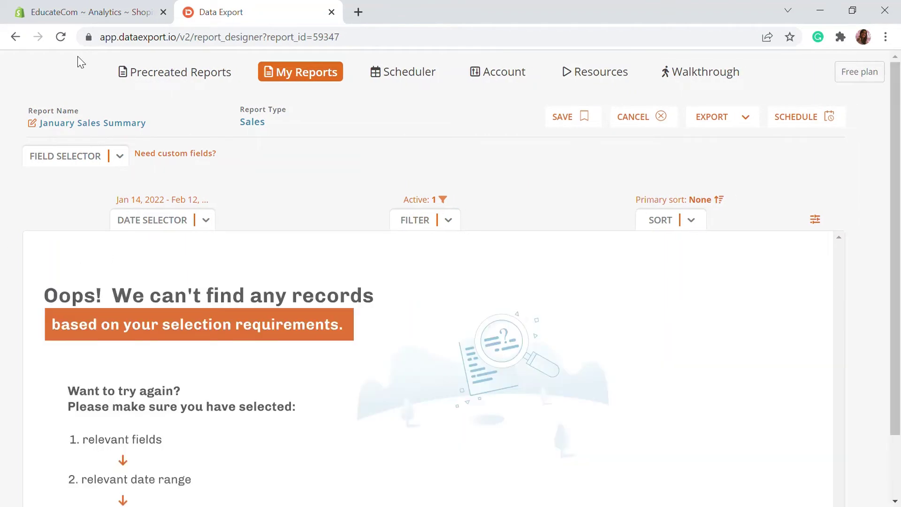
Delete the Total Sales condition and reapply so the 116.82 order reappears
click(423, 230)
click(93, 303)
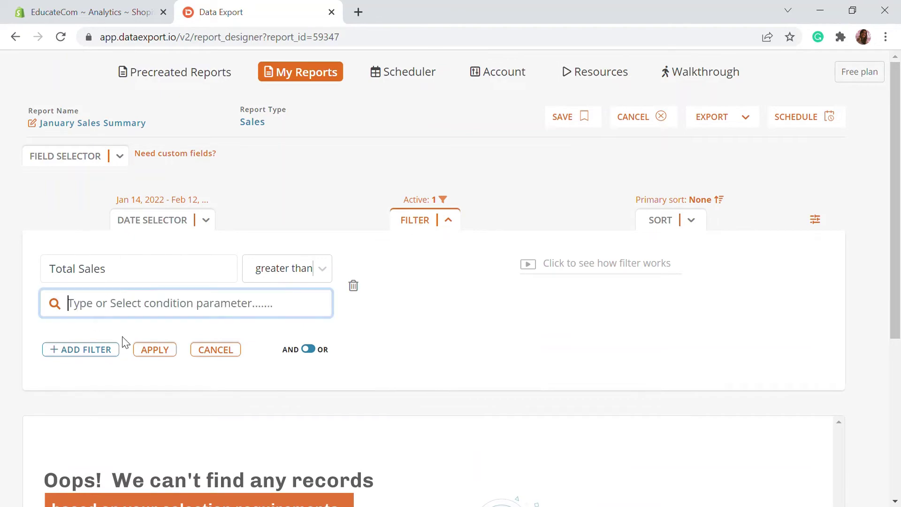
click(203, 351)
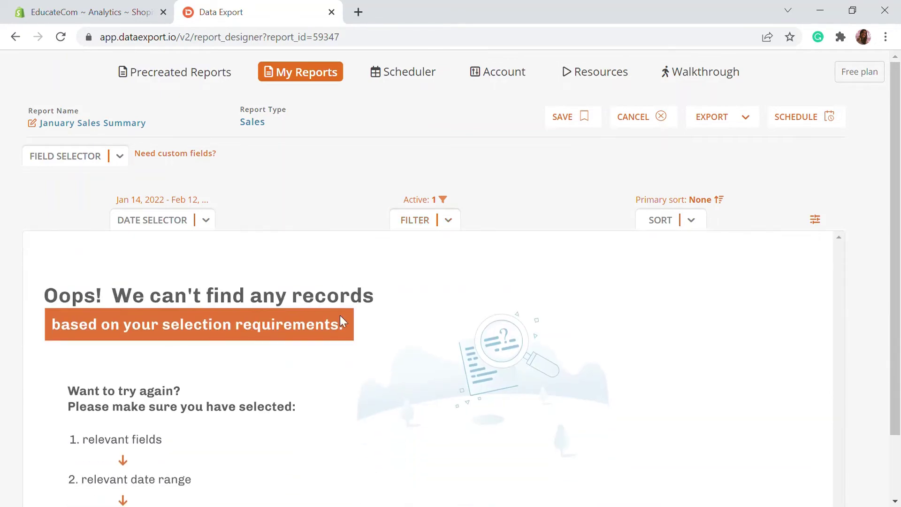
click(441, 226)
click(355, 286)
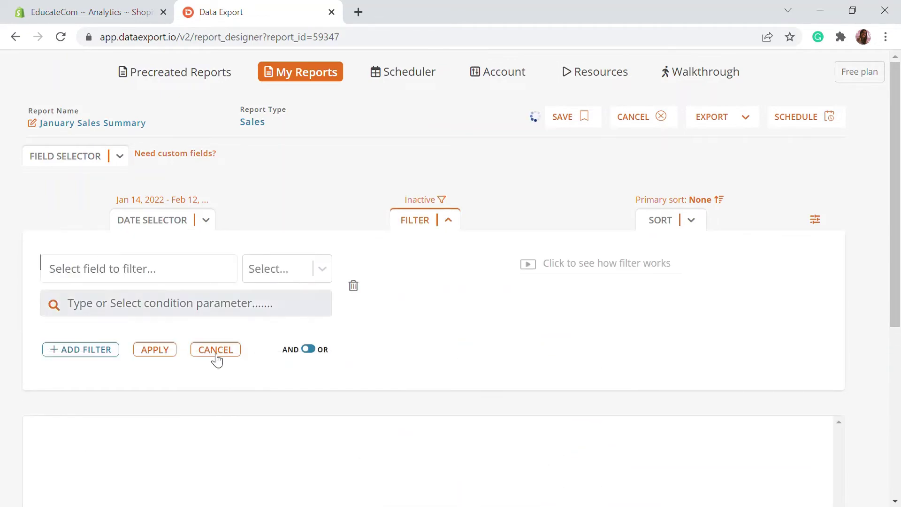
click(172, 353)
Leave sorting unchanged, save the January Sales Summary, and export it as an .xlsx file
click(696, 229)
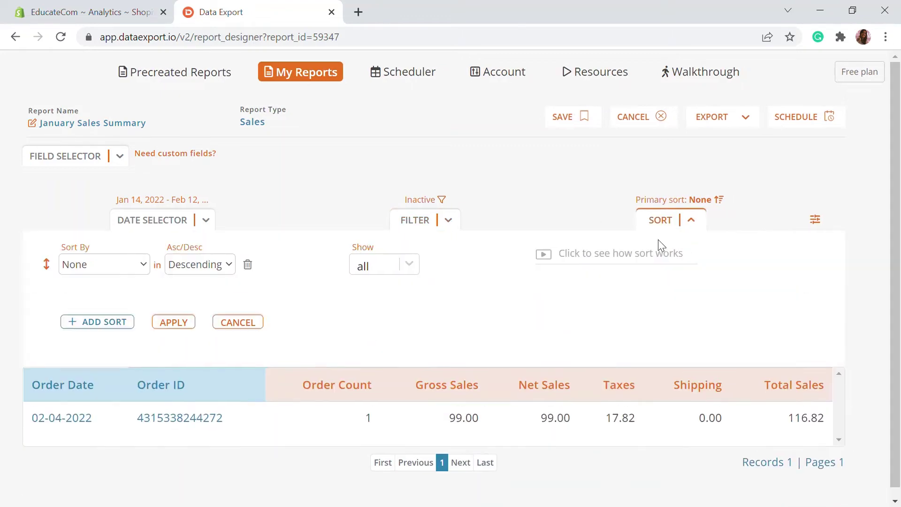
scroll(19, 432, down, 1)
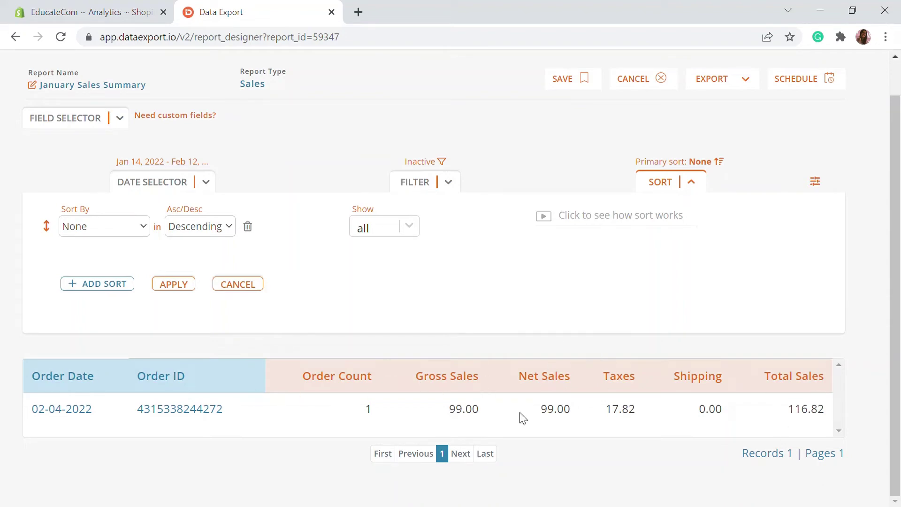
scroll(240, 344, up, 1)
click(243, 322)
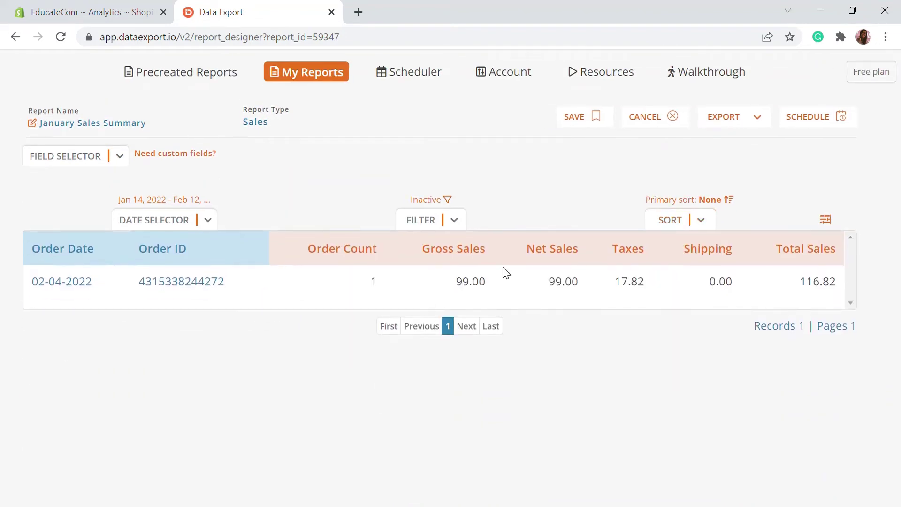
click(601, 120)
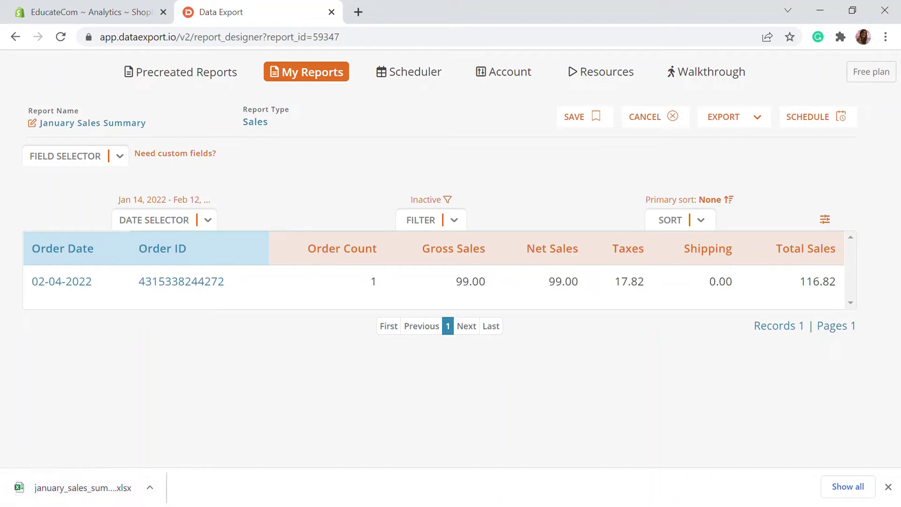
click(888, 486)
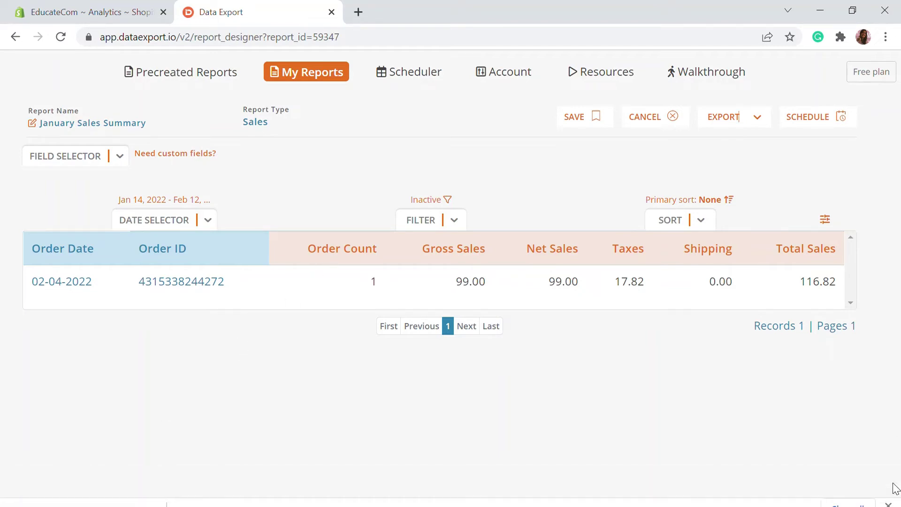
Open the Tax Report under the Tax Collected category of Precreated Reports
click(215, 87)
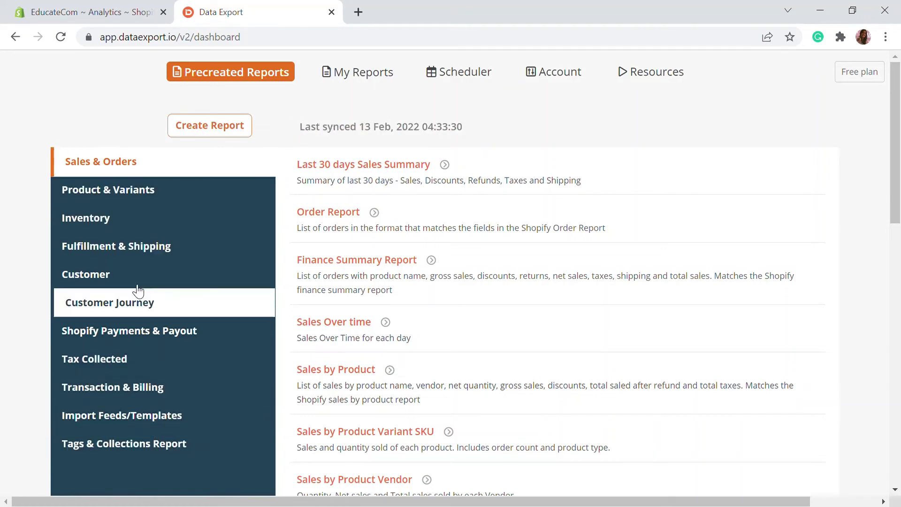
click(126, 360)
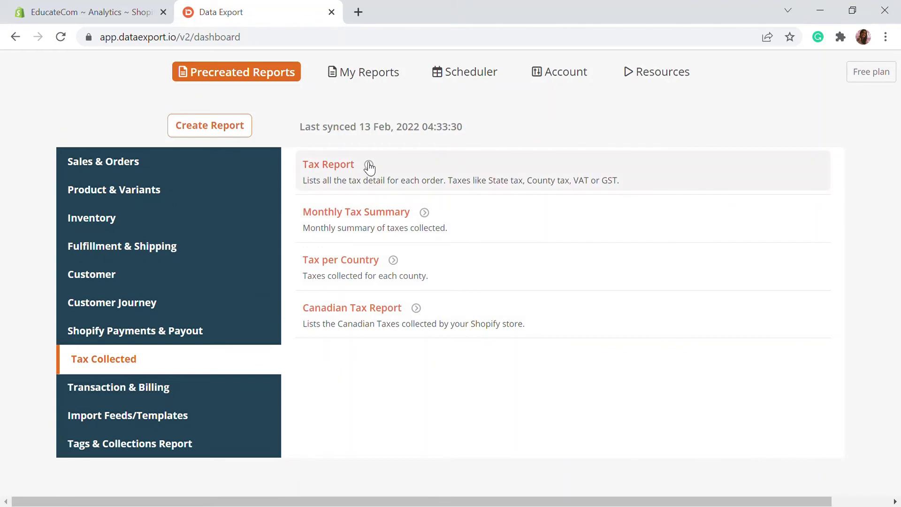
click(369, 166)
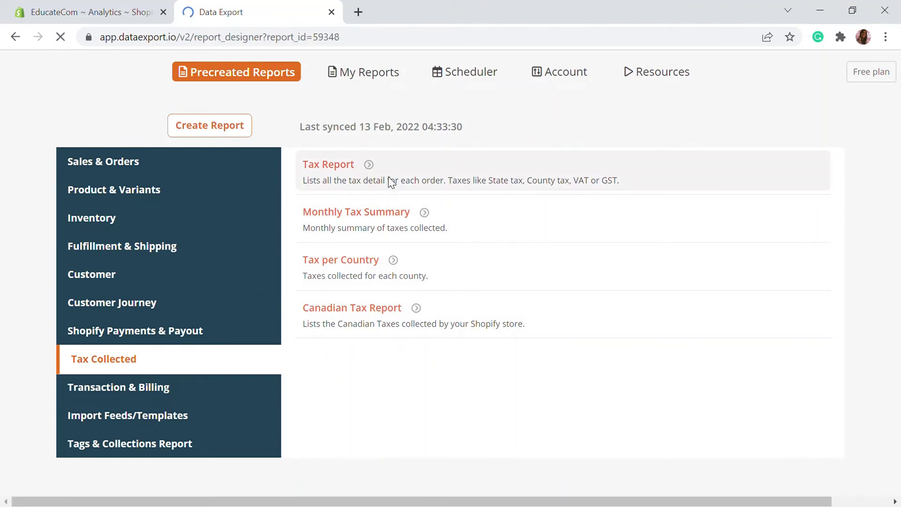
scroll(379, 308, down, 1)
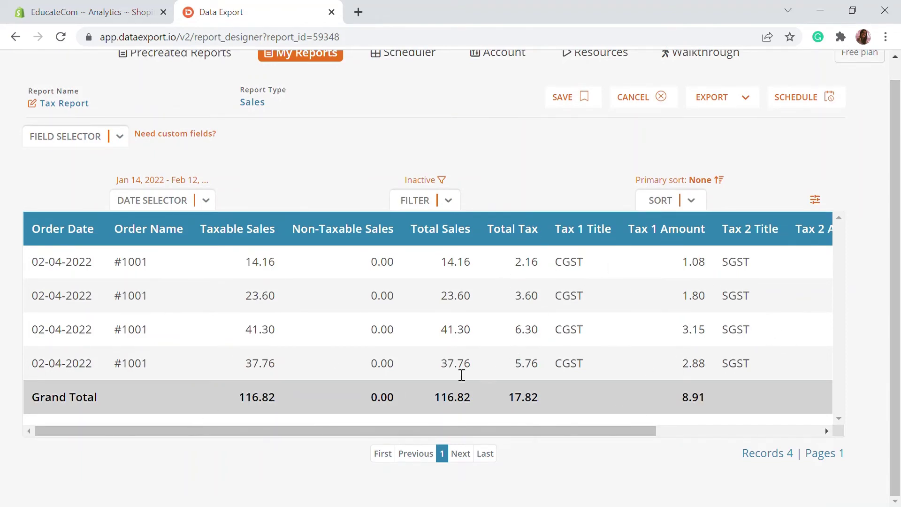
scroll(461, 375, up, 1)
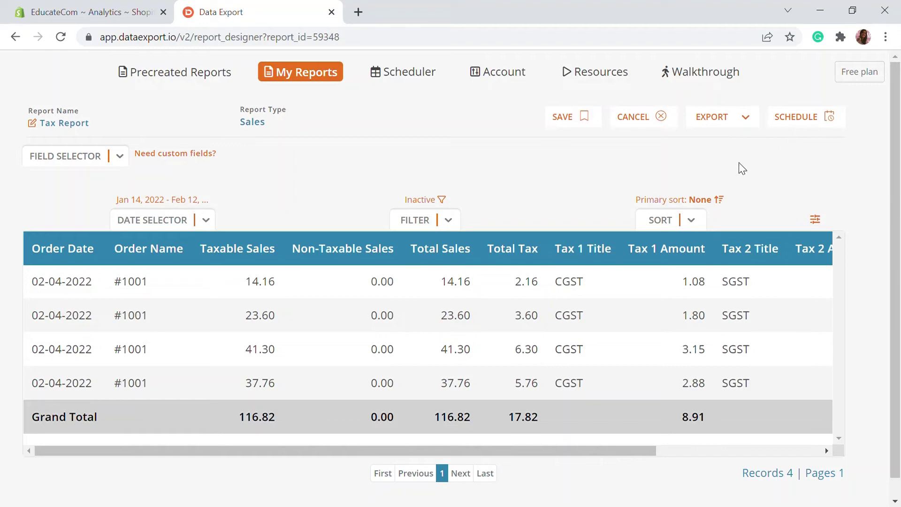
Give the Tax Report a Monthly schedule at 12:00 AM on day 1 and save it
click(823, 127)
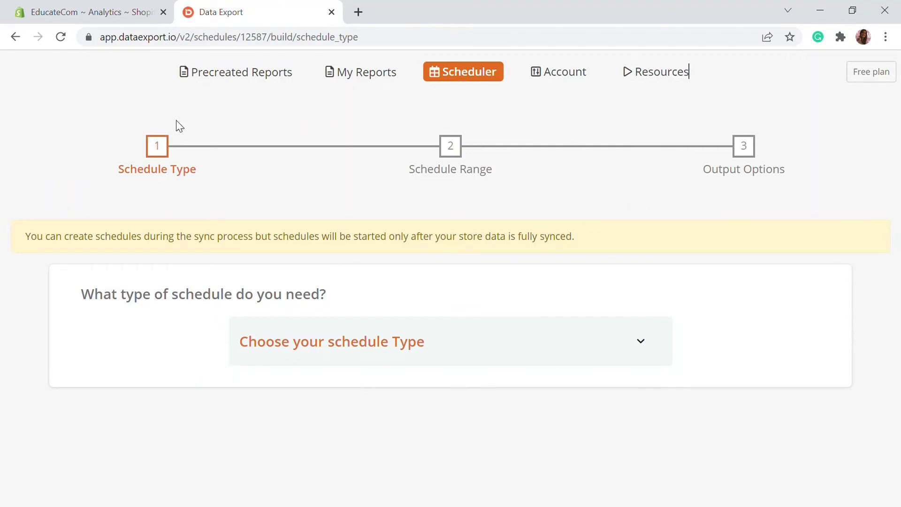
click(326, 347)
scroll(515, 324, down, 1)
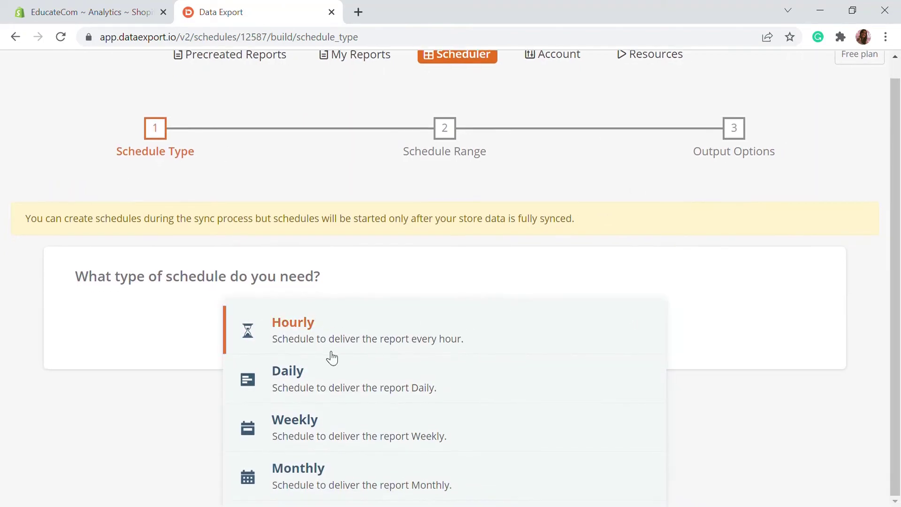
click(336, 469)
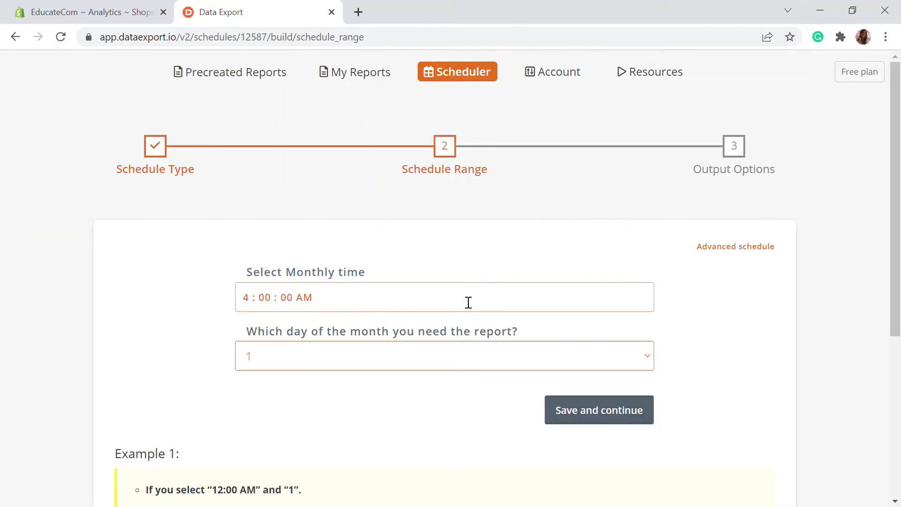
click(309, 309)
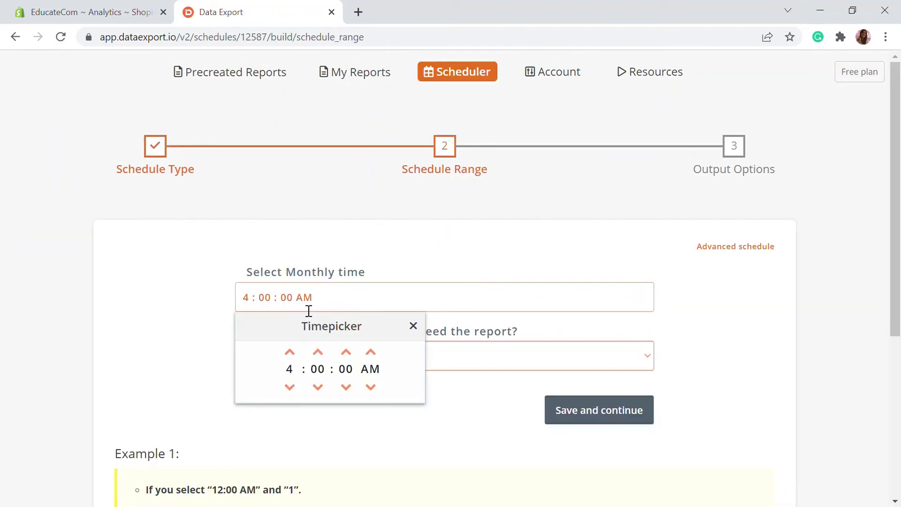
click(290, 353)
click(477, 248)
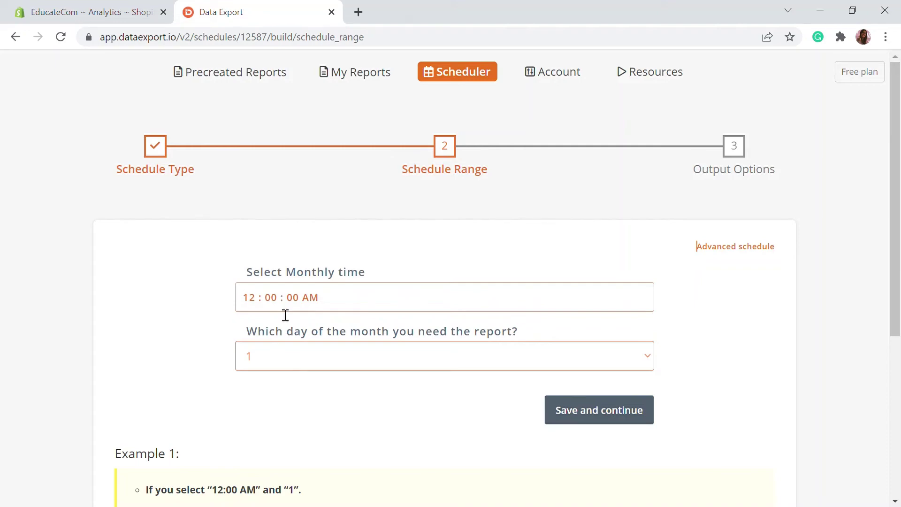
scroll(283, 316, down, 3)
scroll(292, 305, down, 2)
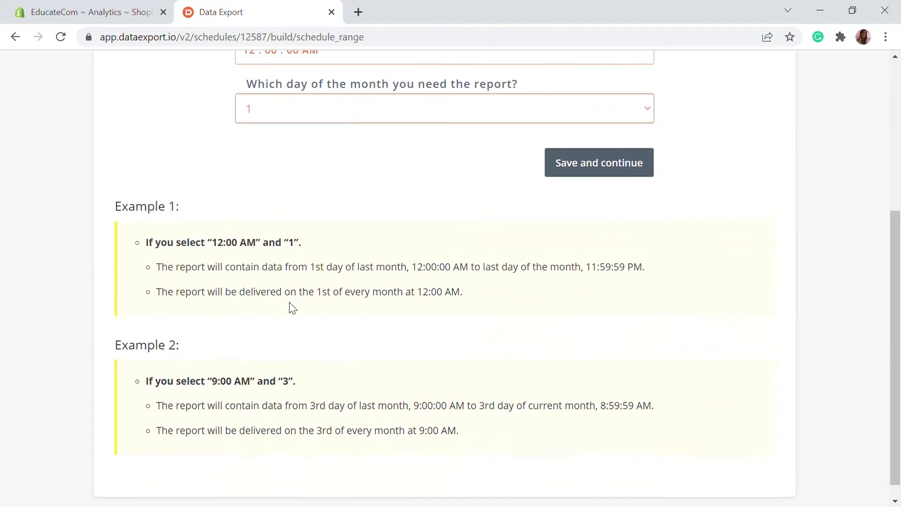
scroll(291, 305, up, 3)
click(629, 292)
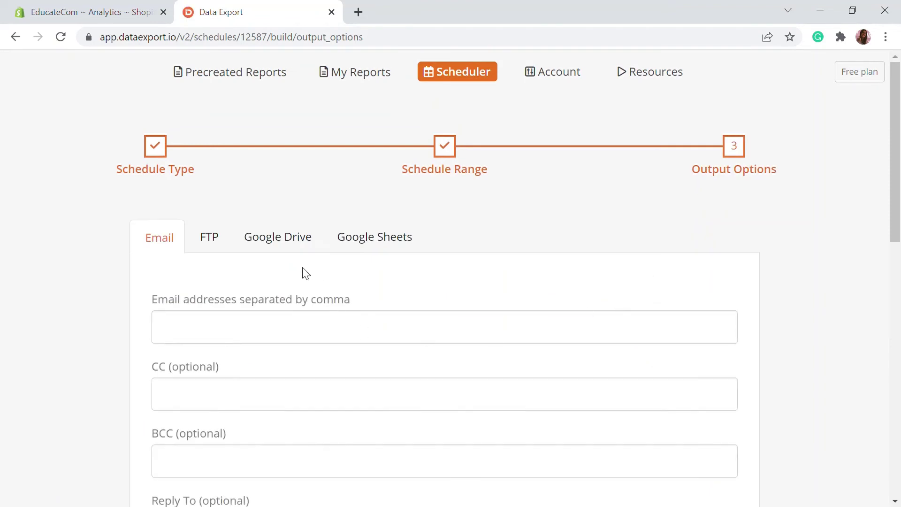
Compare the Google Sheets and Google Drive delivery options, then return to email delivery
scroll(263, 291, down, 3)
scroll(294, 270, up, 3)
scroll(402, 161, down, 2)
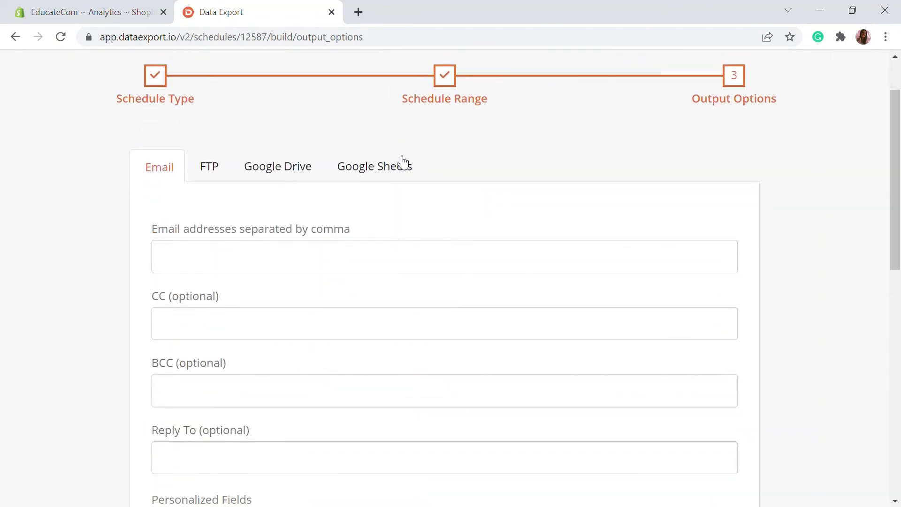
click(379, 177)
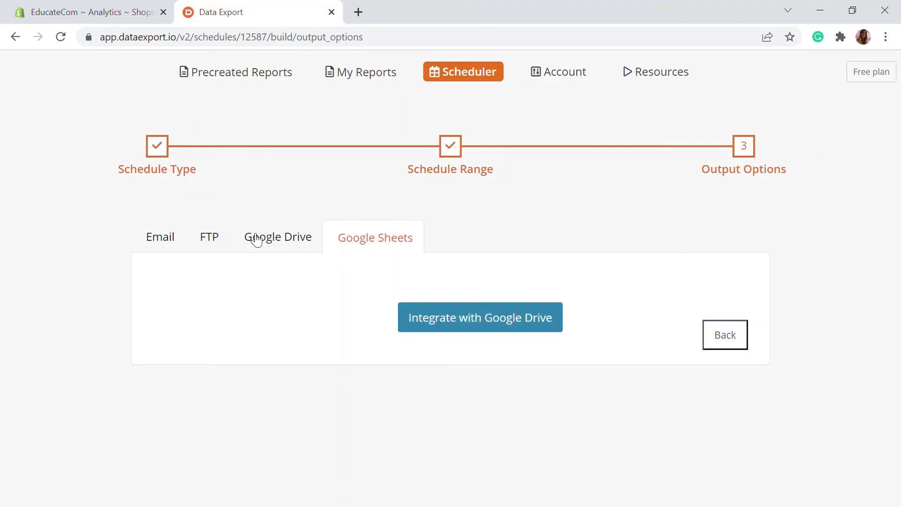
click(288, 234)
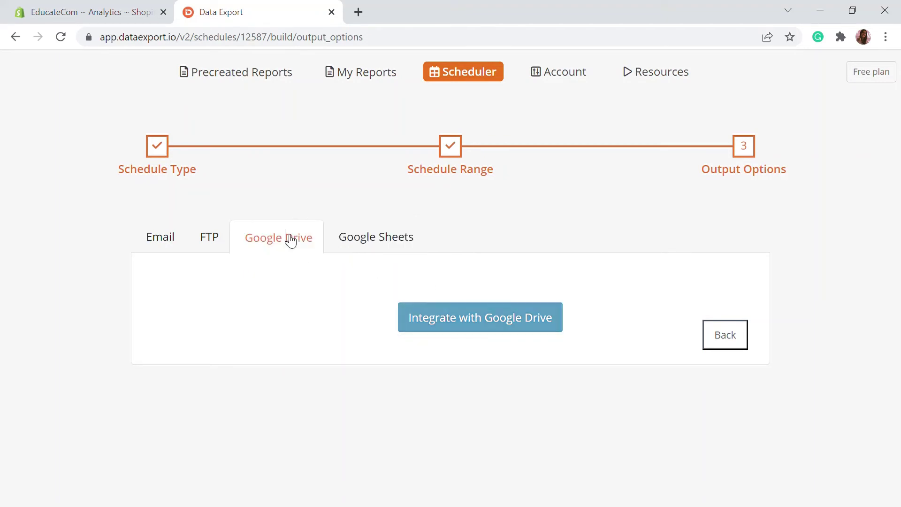
click(160, 233)
Enter the recipient's e-mail address and save the output options to finish the schedule
scroll(322, 276, down, 7)
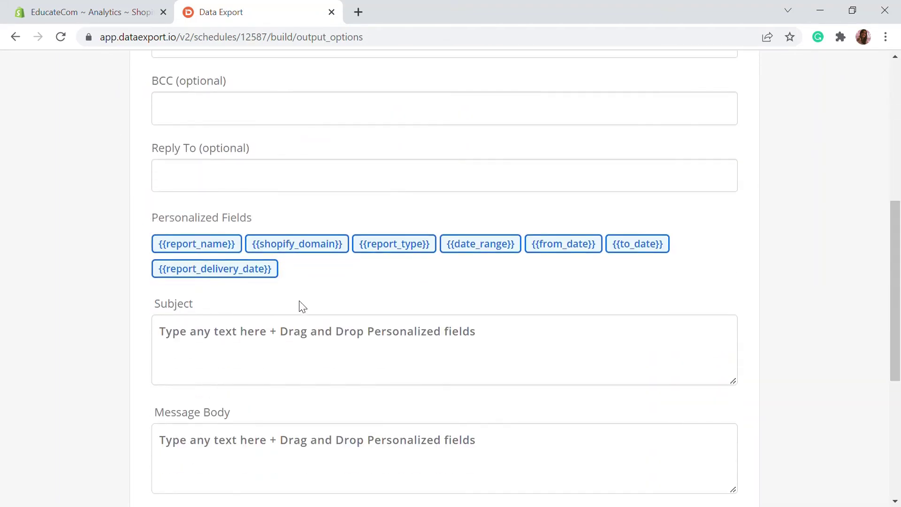
scroll(307, 309, up, 6)
click(213, 260)
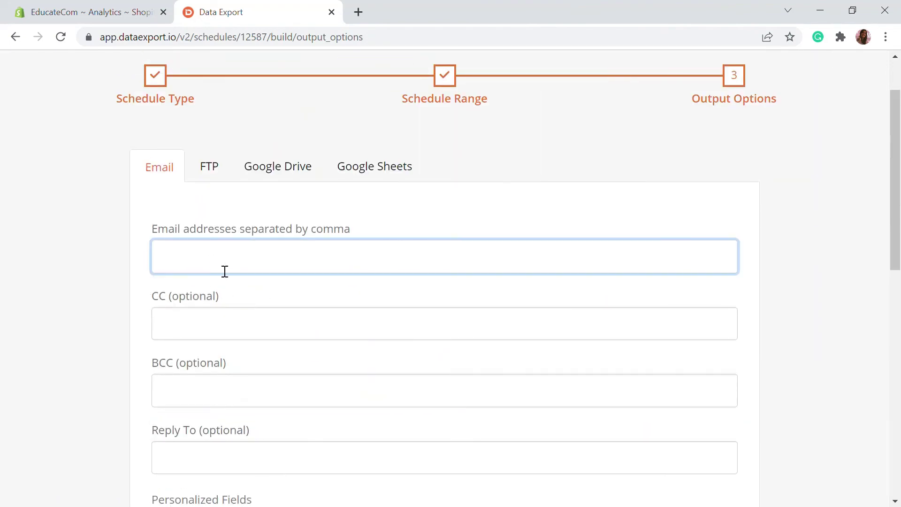
click(238, 291)
scroll(601, 217, down, 5)
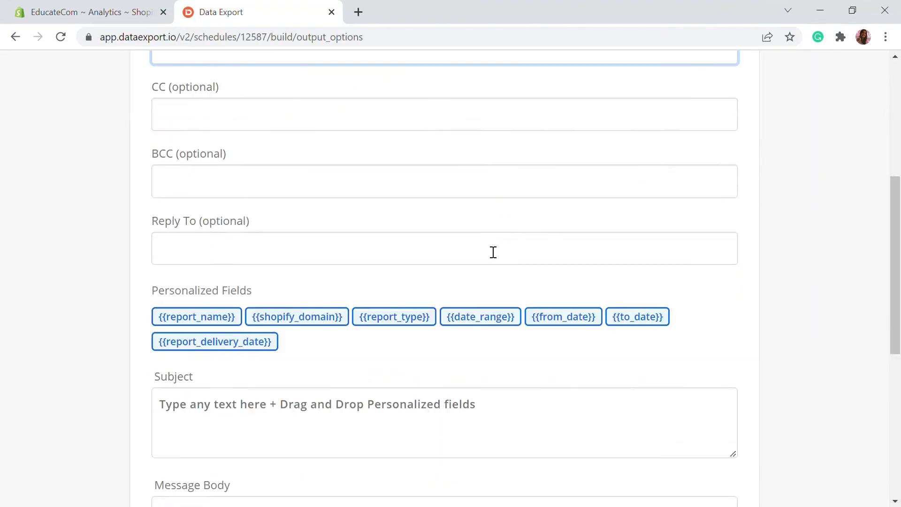
scroll(494, 252, down, 7)
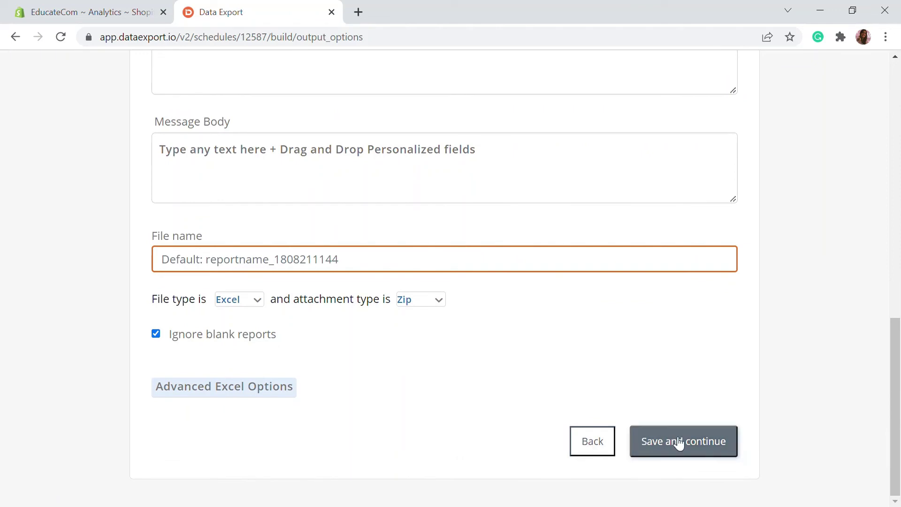
click(680, 443)
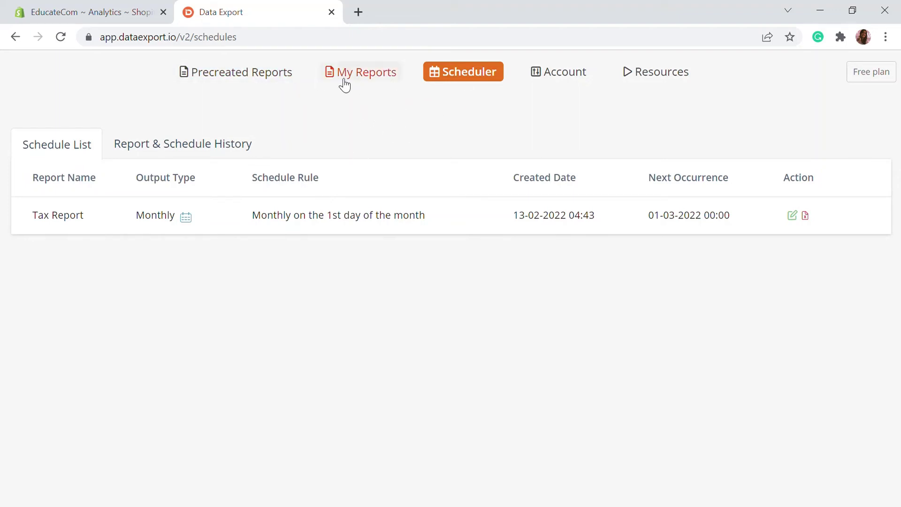
Save the precreated Inventory report 'Out of Stock Product' to your own reports
click(260, 73)
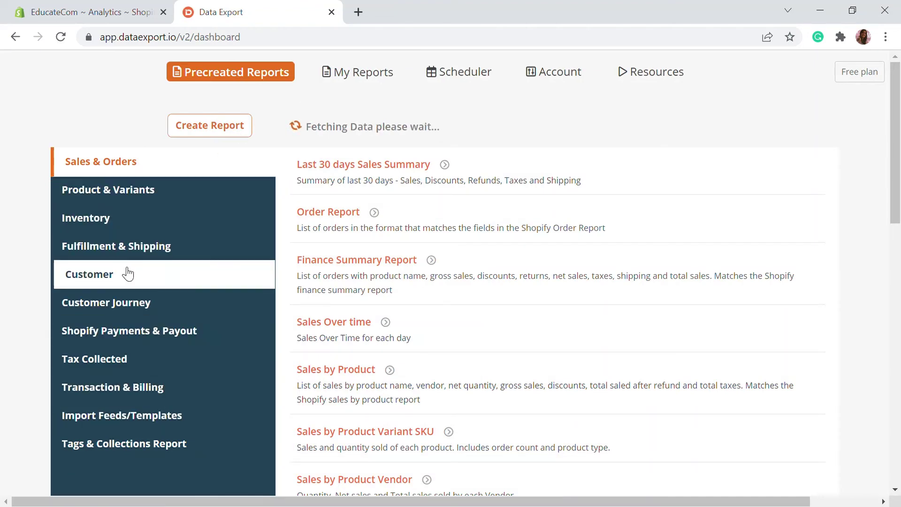
click(145, 216)
scroll(425, 281, down, 1)
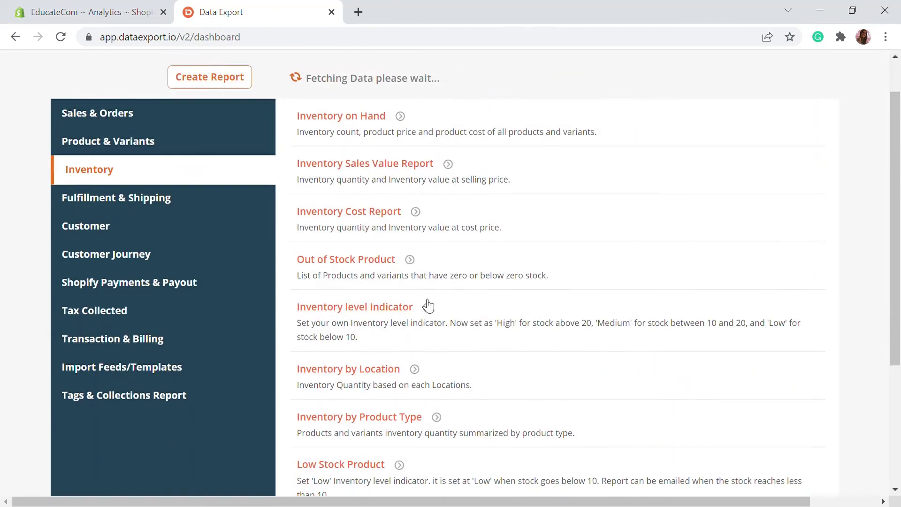
click(398, 241)
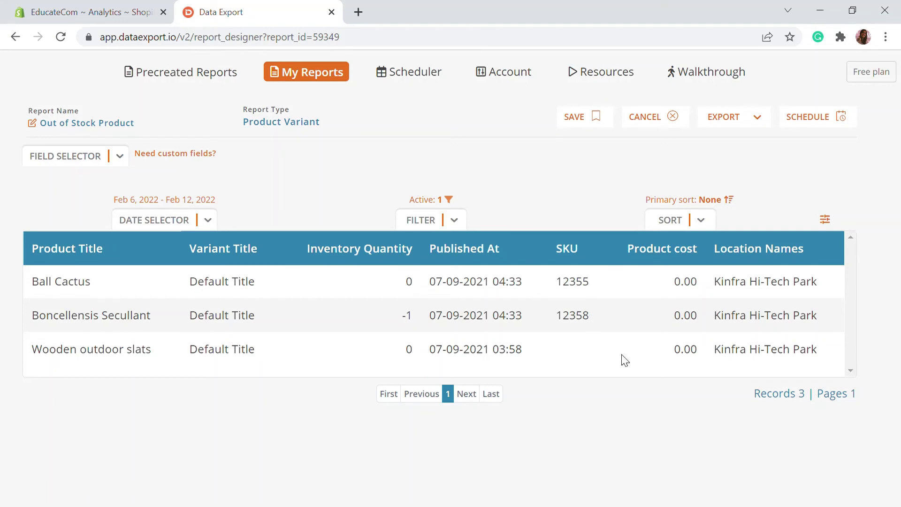
click(597, 119)
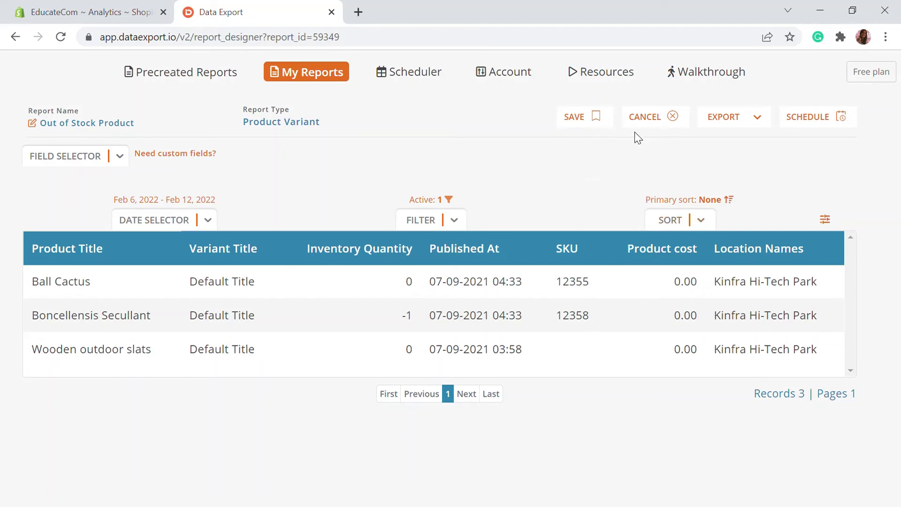
Give the Out of Stock Product report a Daily schedule at 4:00 AM
click(817, 116)
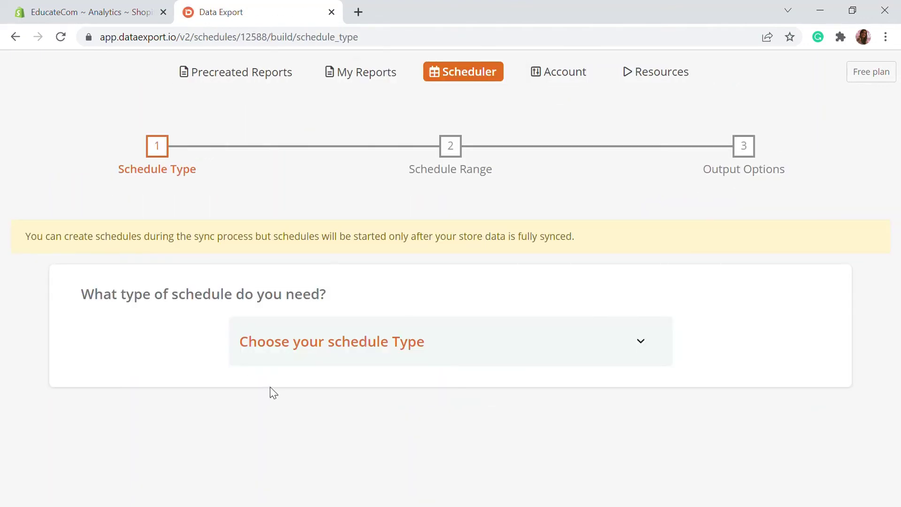
click(323, 355)
click(323, 355)
click(323, 355)
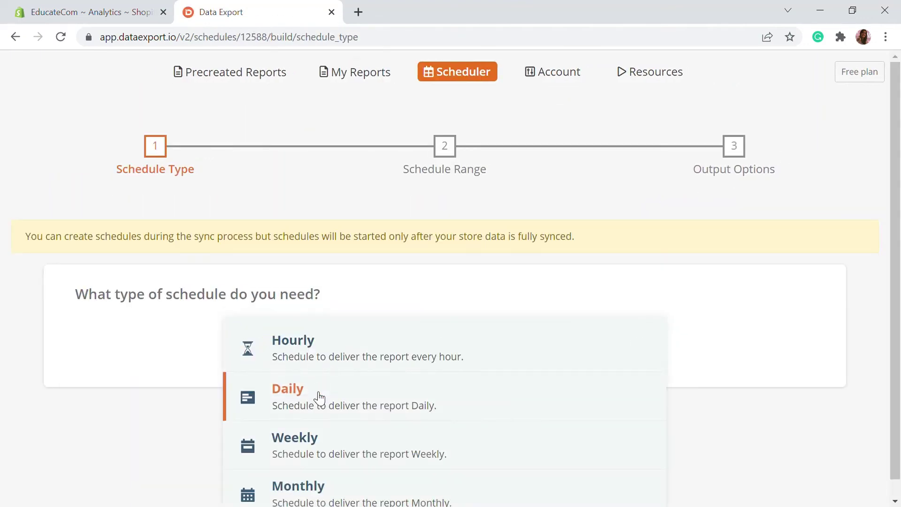
click(316, 399)
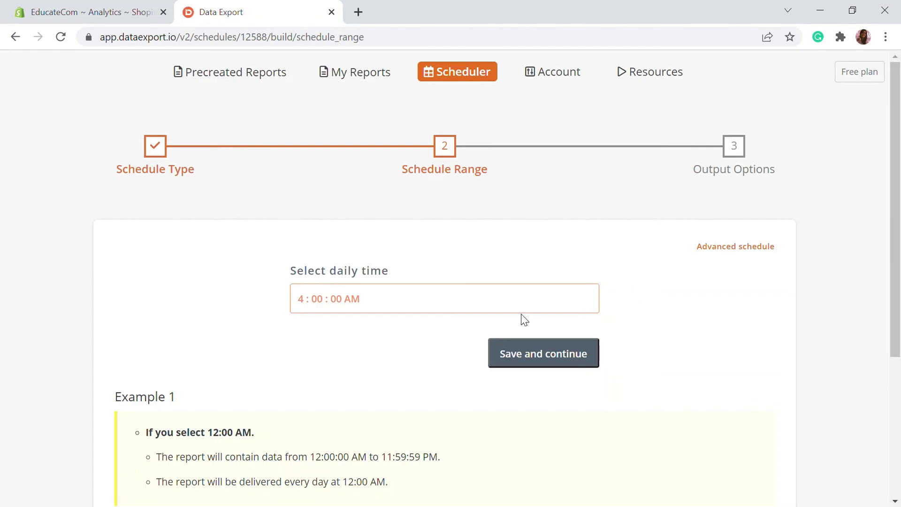
click(569, 364)
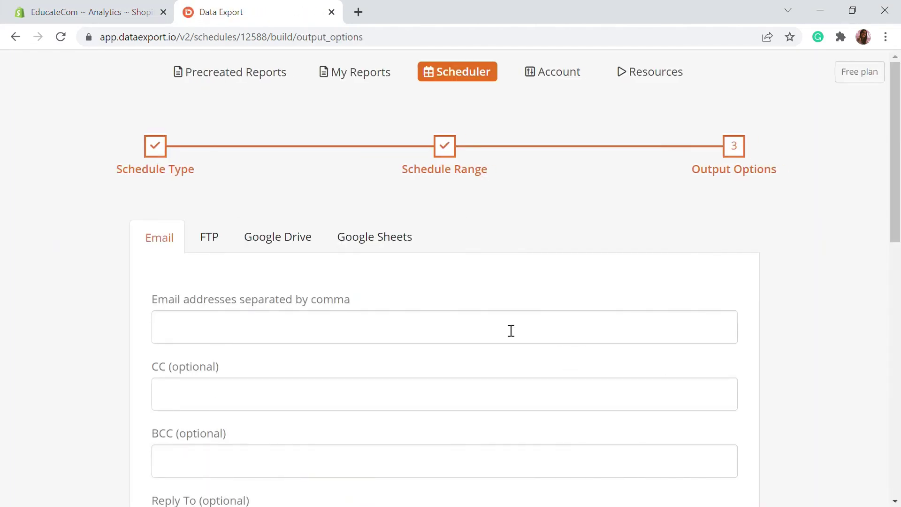
Paste the recipient's e-mail address and save the delivery options
click(512, 331)
key(ctrl+v)
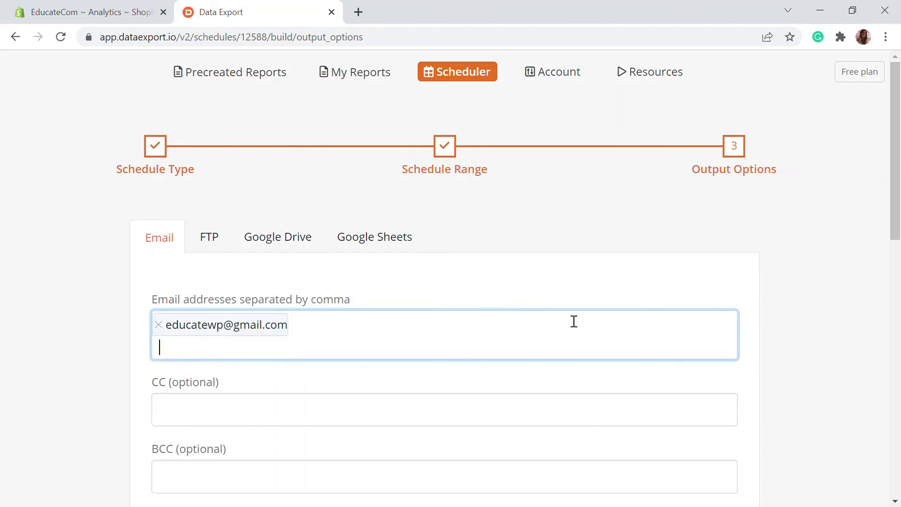
scroll(582, 342, down, 9)
scroll(611, 376, down, 5)
click(704, 441)
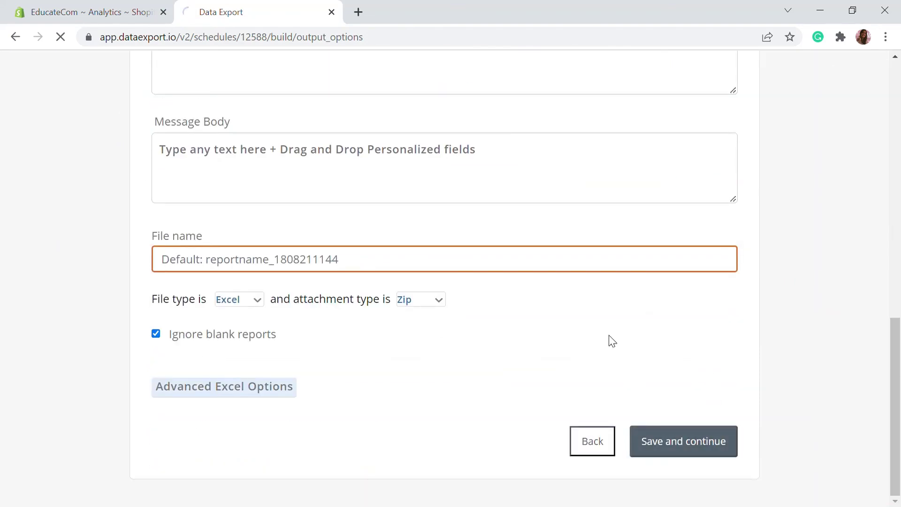
scroll(610, 340, up, 9)
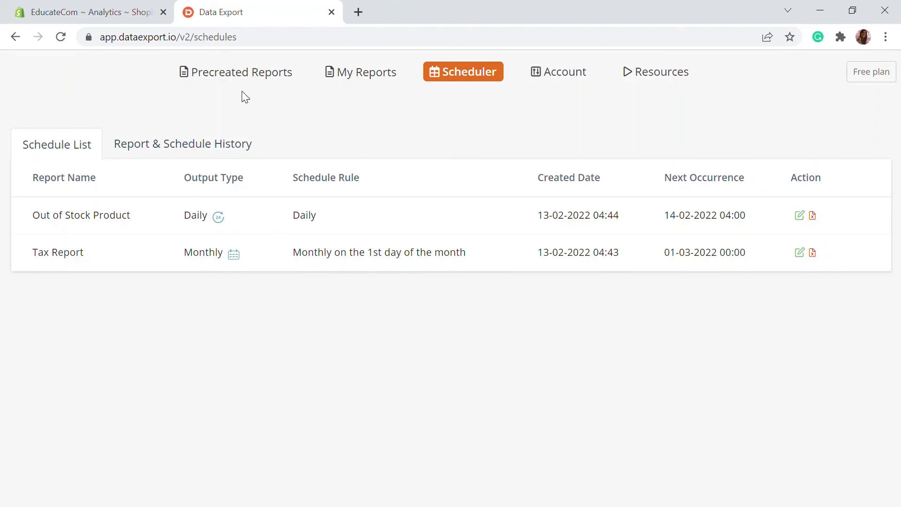
click(385, 73)
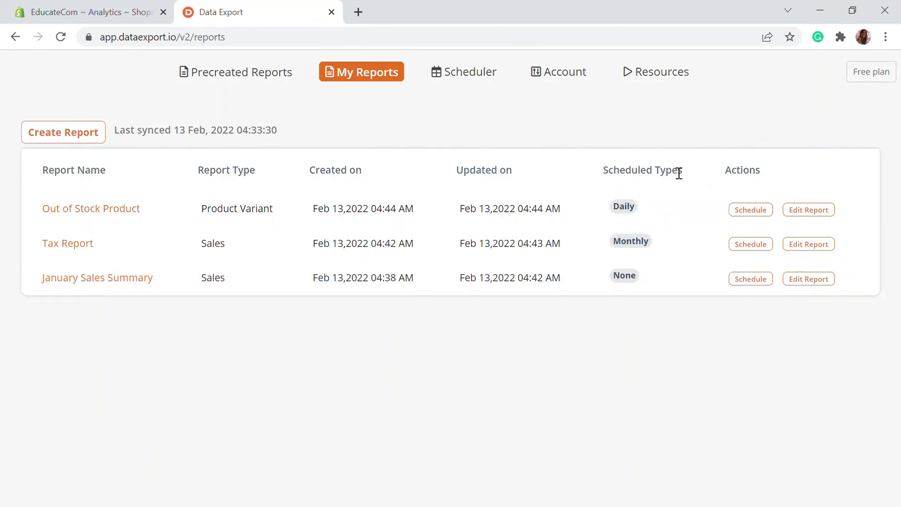
click(452, 73)
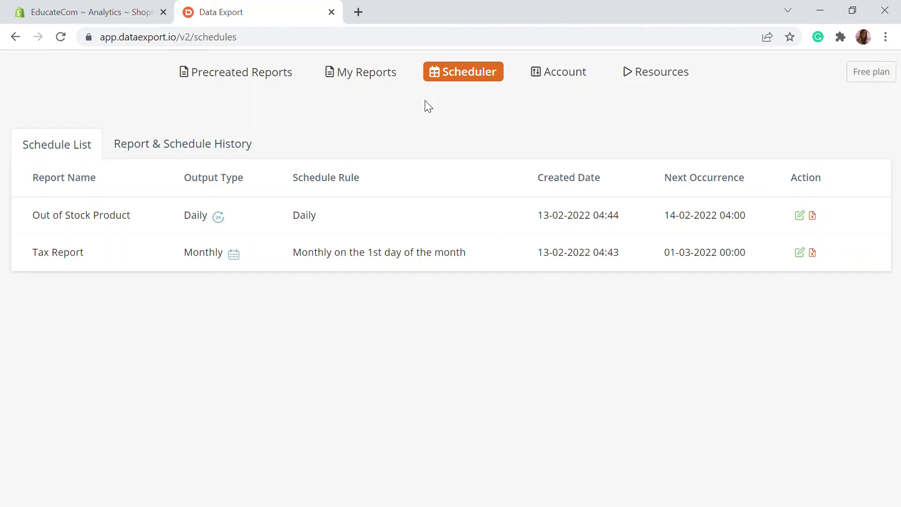
Switch on the Metafield Sync toggle under Additional Sync in Account settings
click(561, 81)
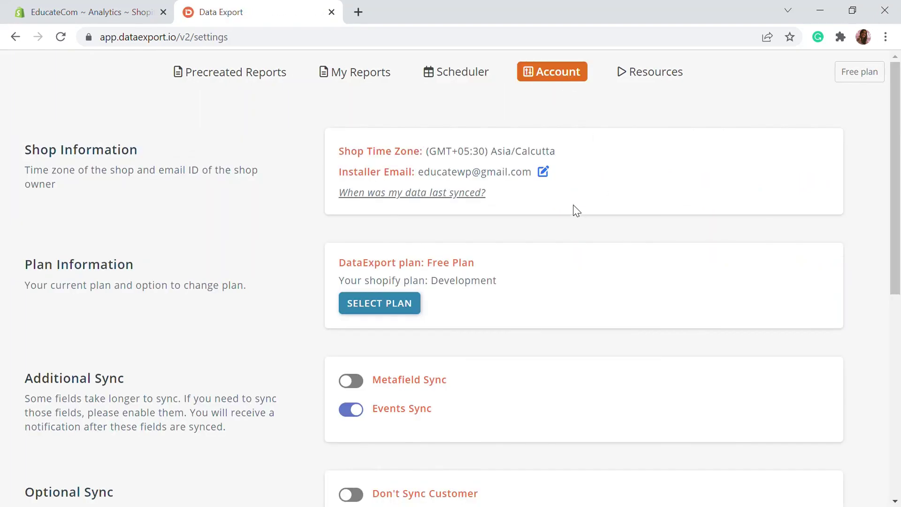
scroll(362, 231, down, 2)
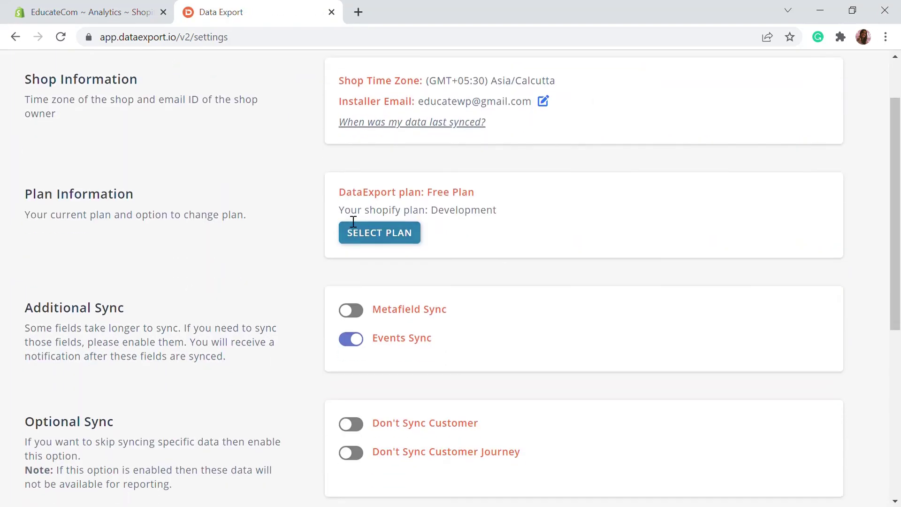
scroll(353, 222, up, 2)
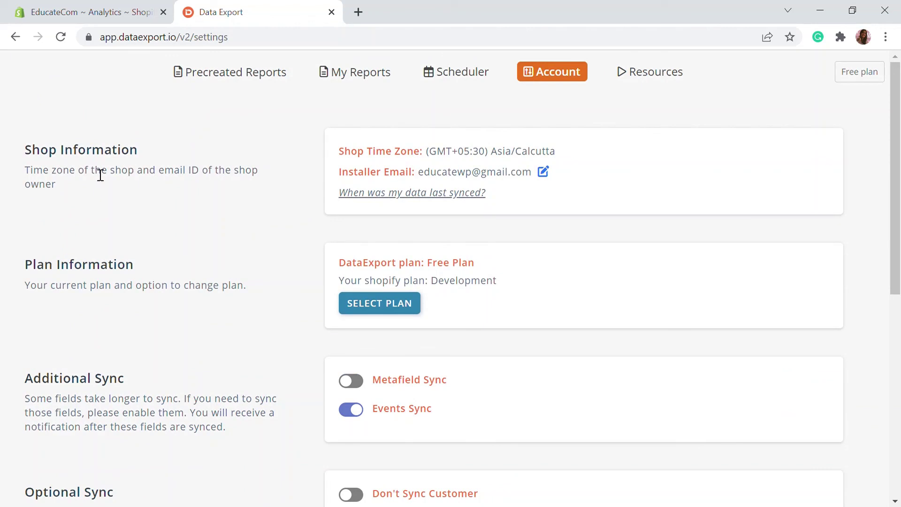
scroll(431, 169, down, 2)
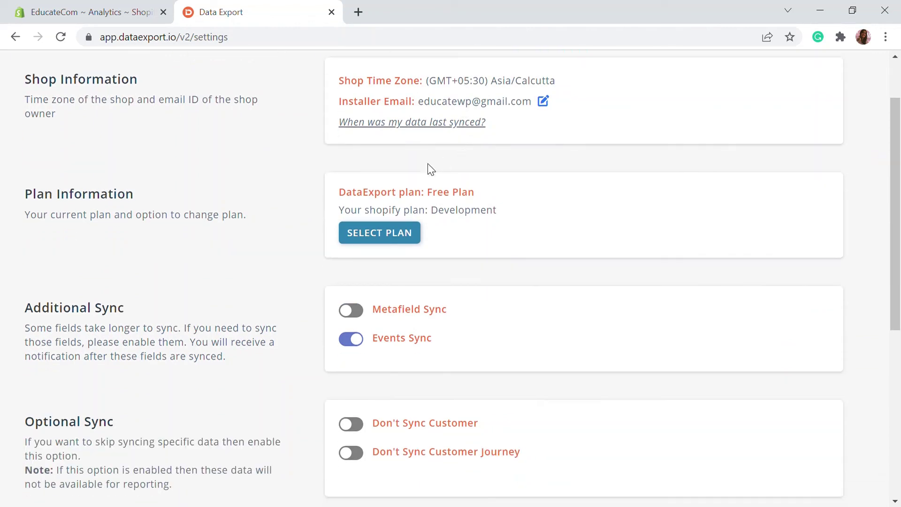
scroll(420, 198, down, 4)
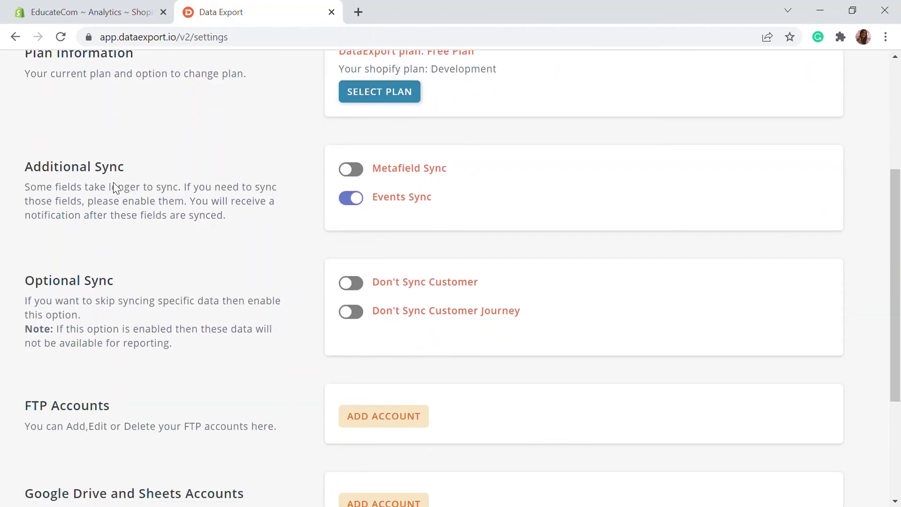
click(363, 170)
scroll(243, 212, down, 1)
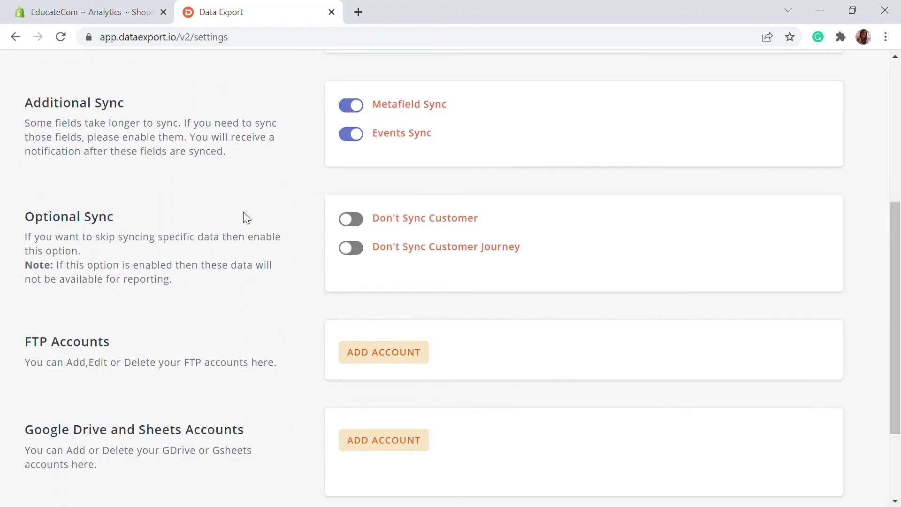
scroll(337, 232, down, 1)
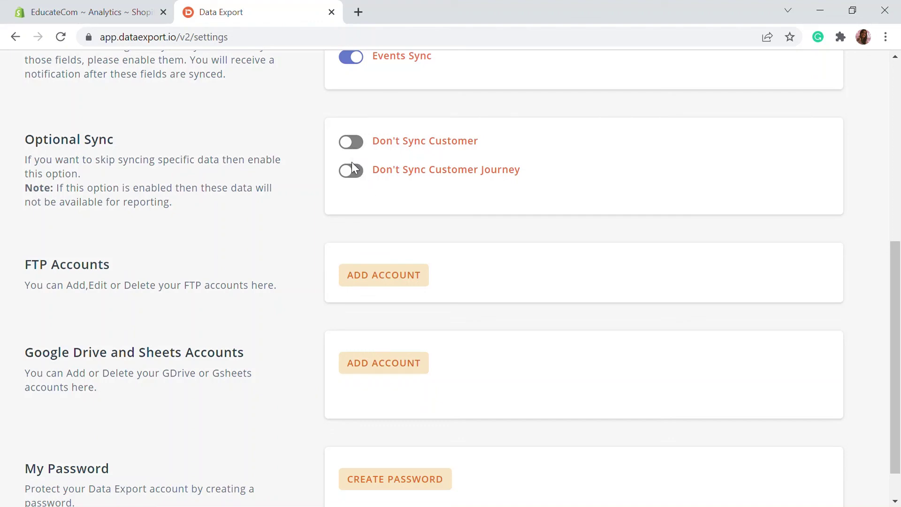
scroll(364, 204, down, 1)
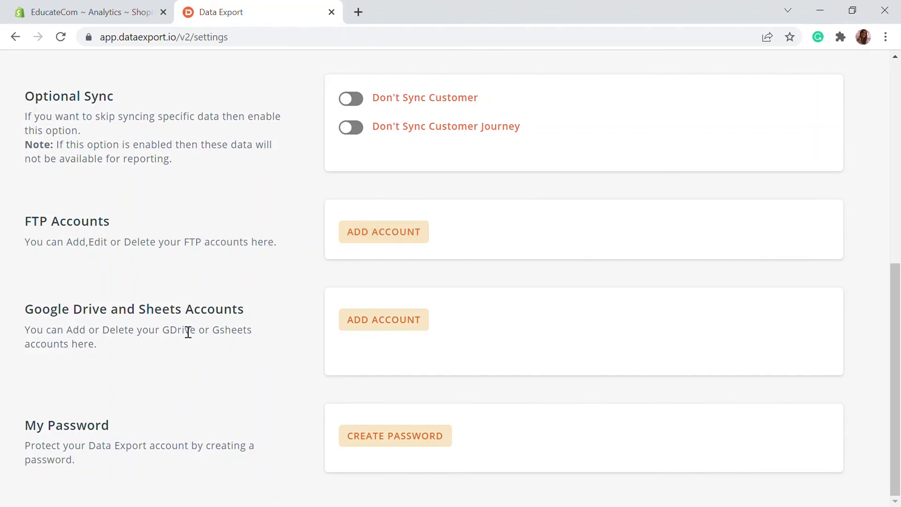
scroll(323, 310, up, 8)
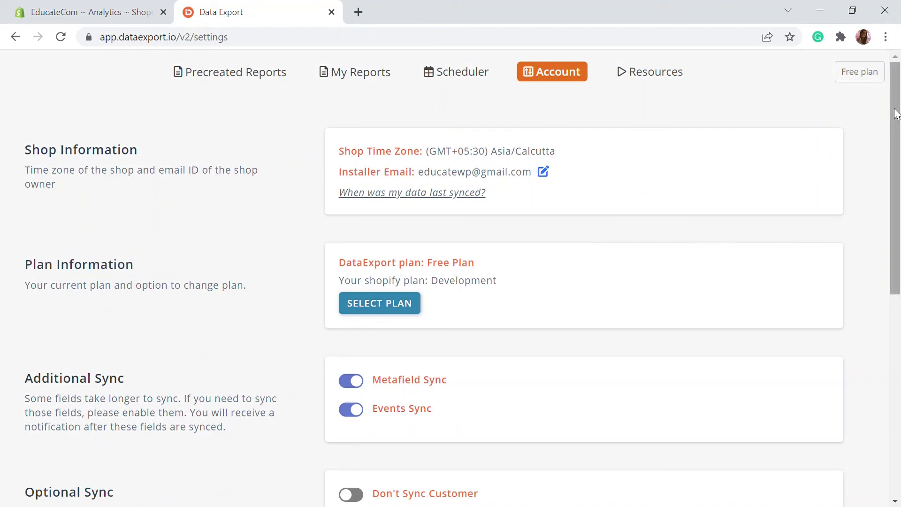
scroll(774, 249, down, 8)
scroll(775, 249, up, 8)
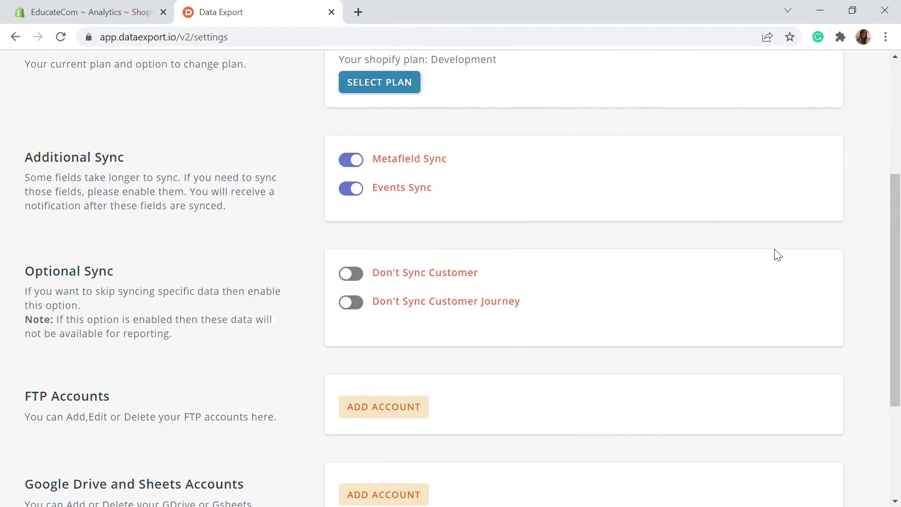
Go back to the Precreated Reports catalogue
click(261, 77)
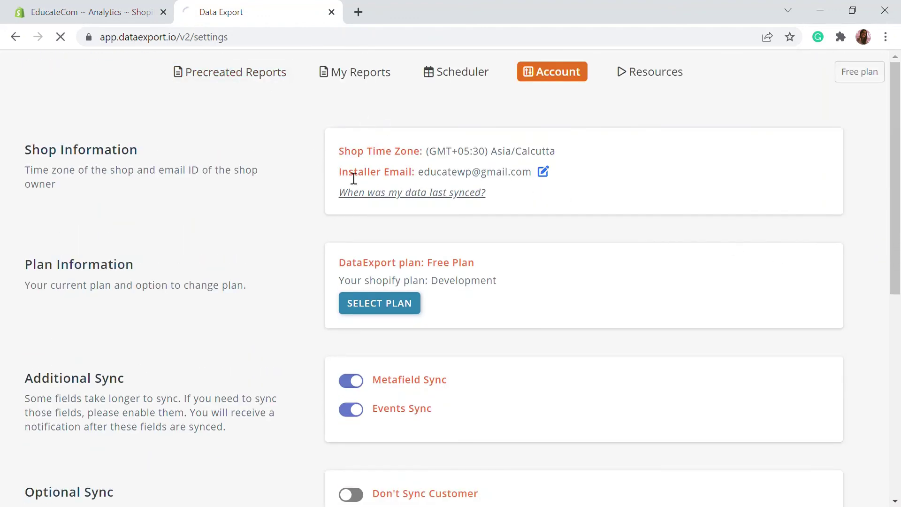